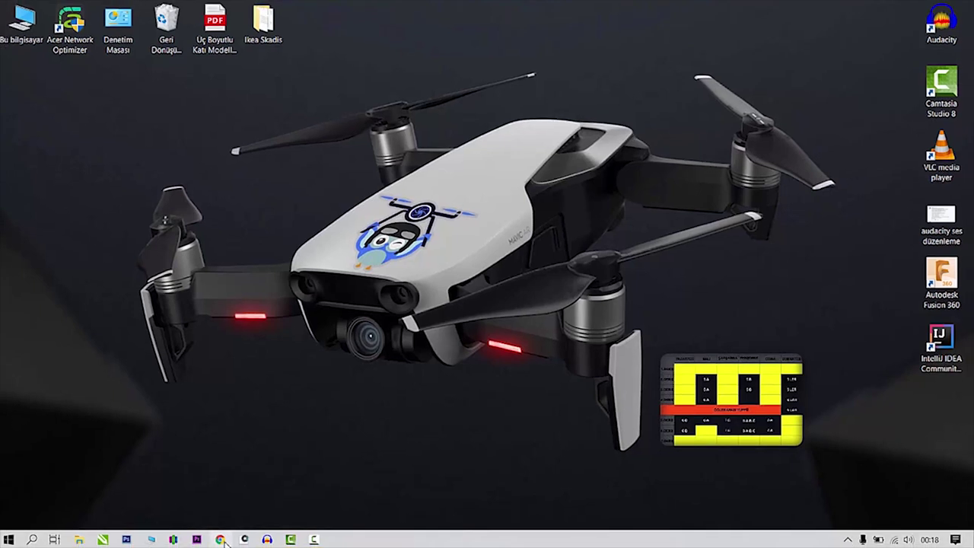
# Switch to Chrome and open tinkercad.com.
pyautogui.click(221, 539)
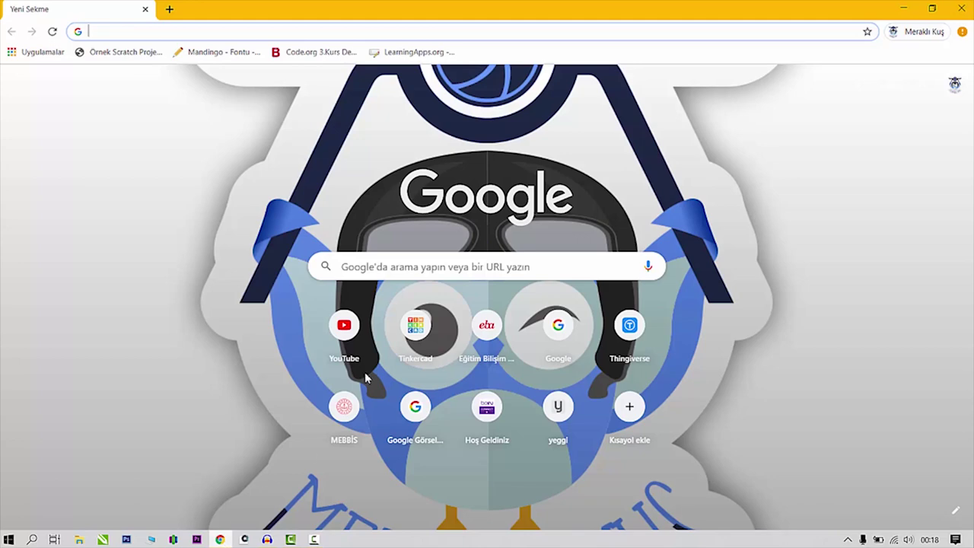
pyautogui.write('tinkercad.com')
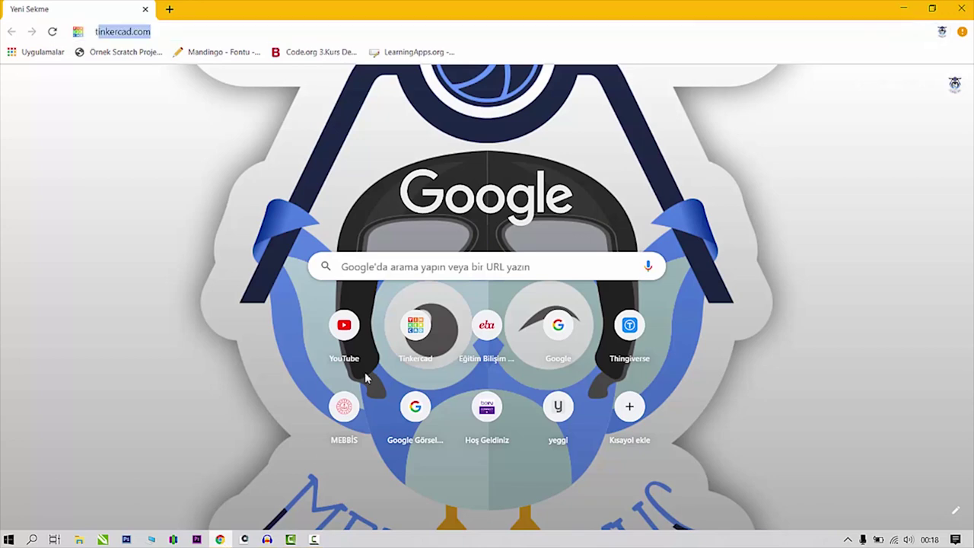
pyautogui.press('Return')
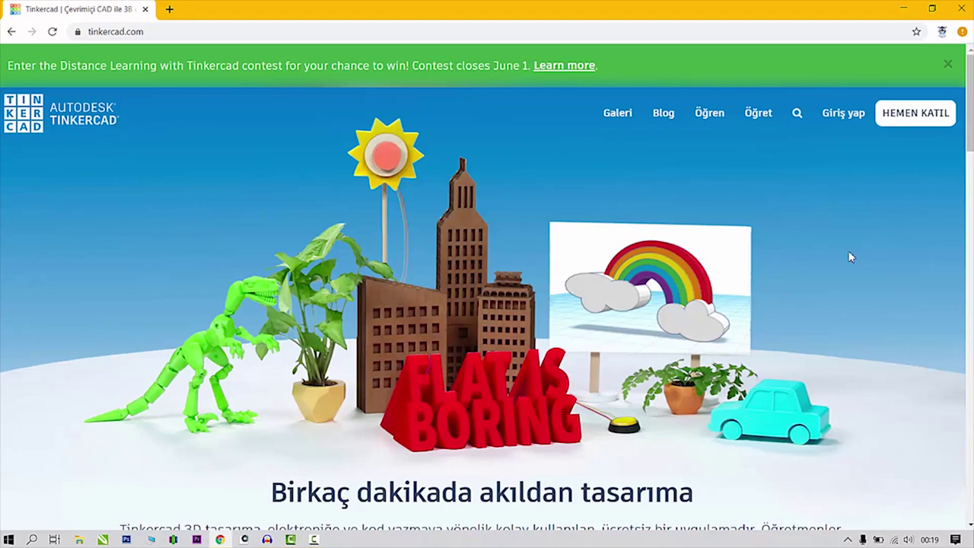
# Sign in to Tinkercad with the e-mail or username option, using the saved account e-mail and password.
pyautogui.click(854, 115)
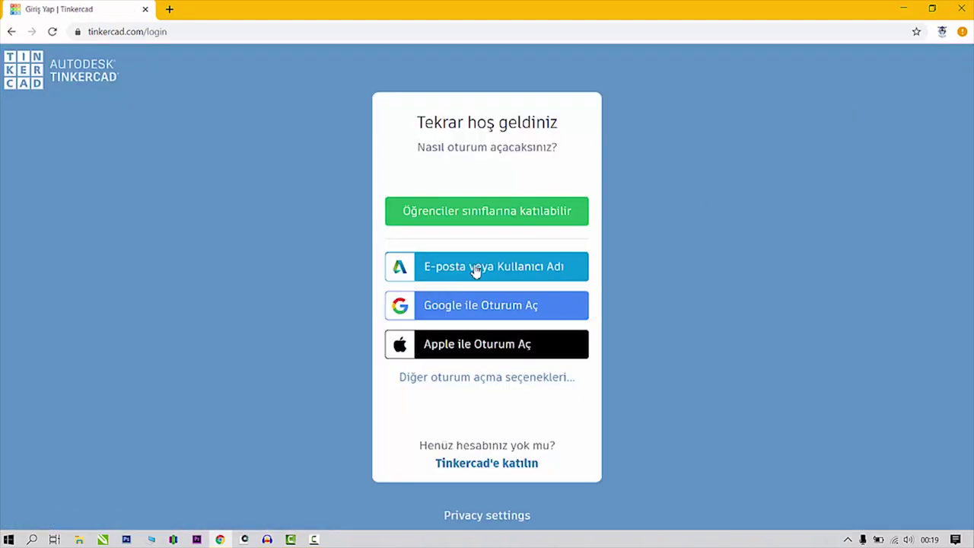
pyautogui.click(459, 277)
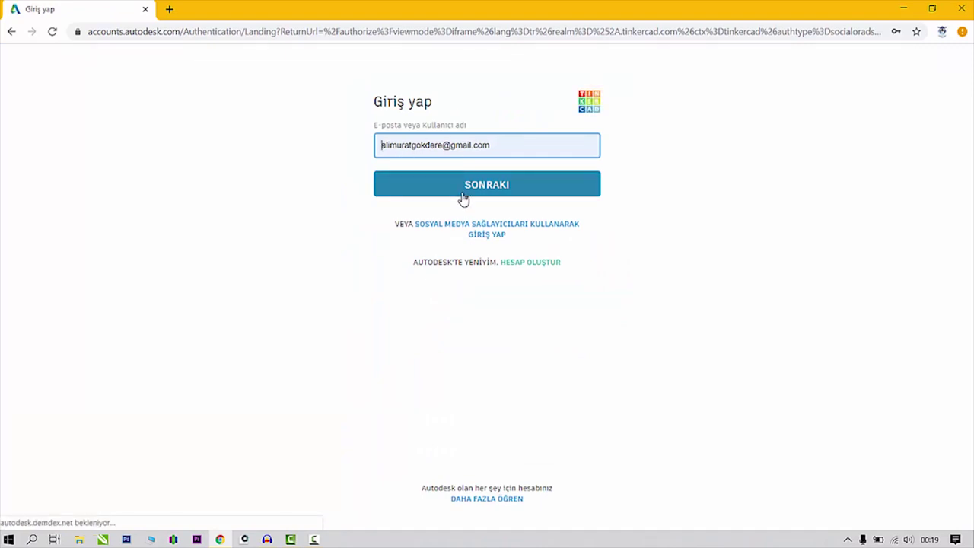
pyautogui.click(463, 185)
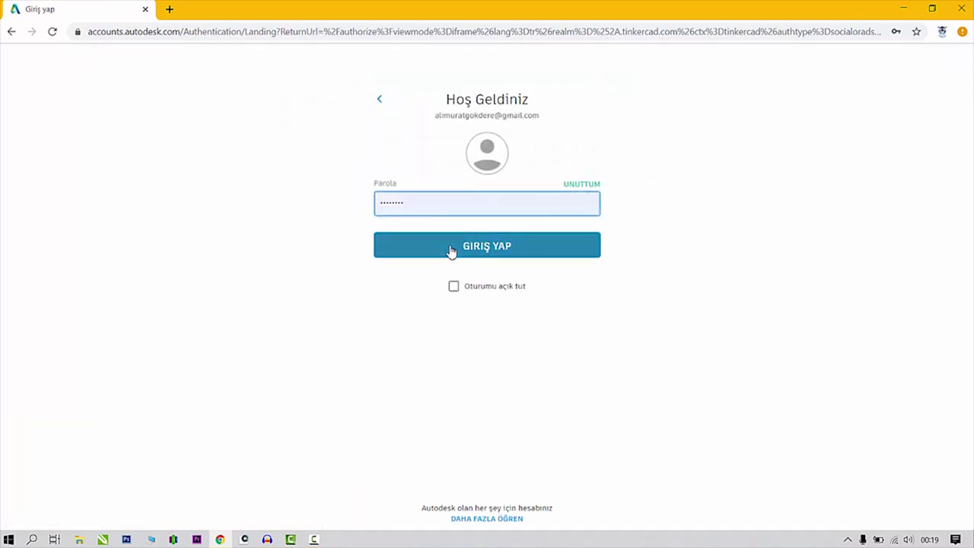
pyautogui.click(452, 251)
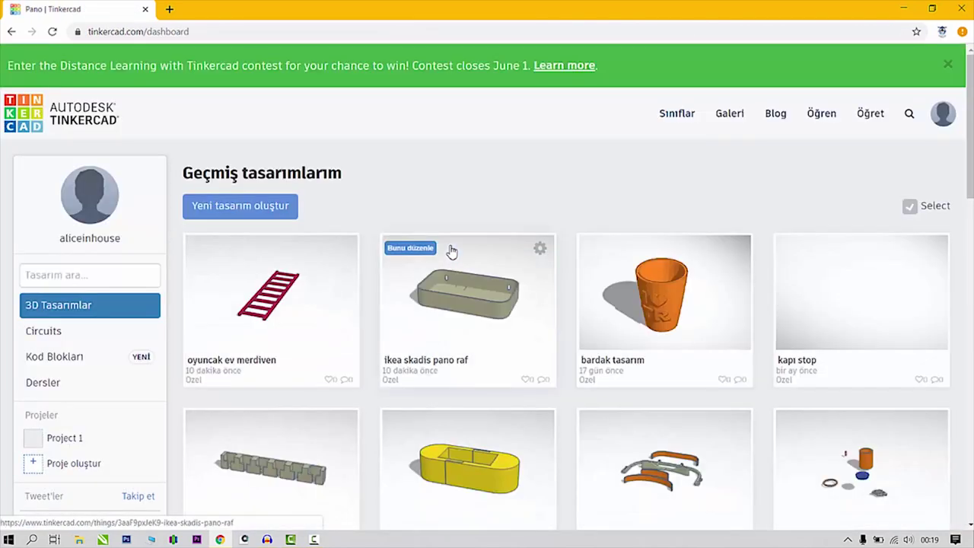
# Create a new 3D design and rename it "bardak altı".
pyautogui.click(227, 207)
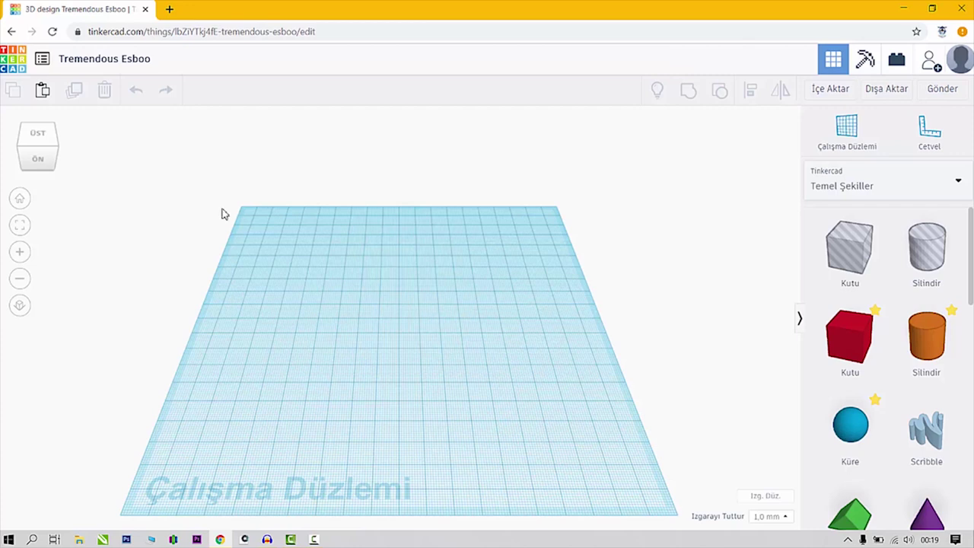
pyautogui.click(92, 60)
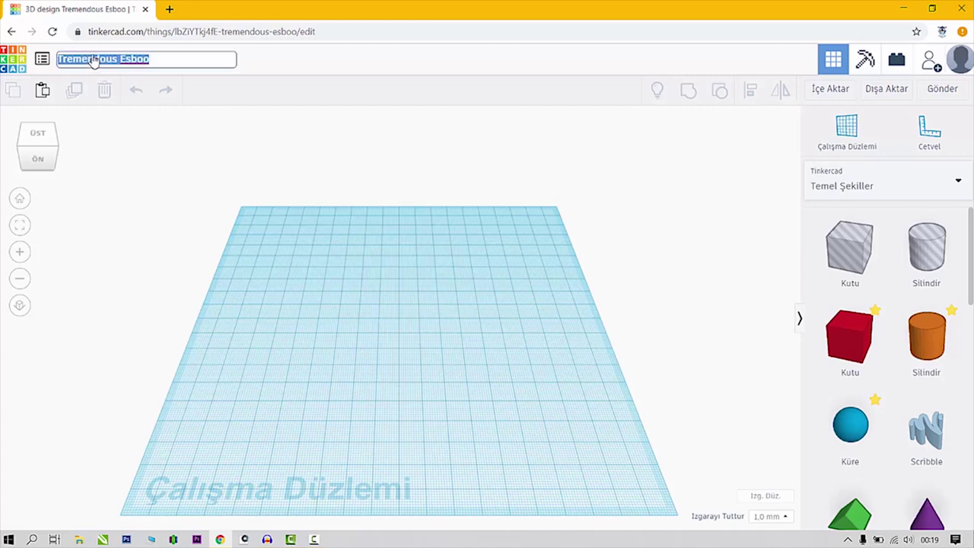
pyautogui.write('bardak altı')
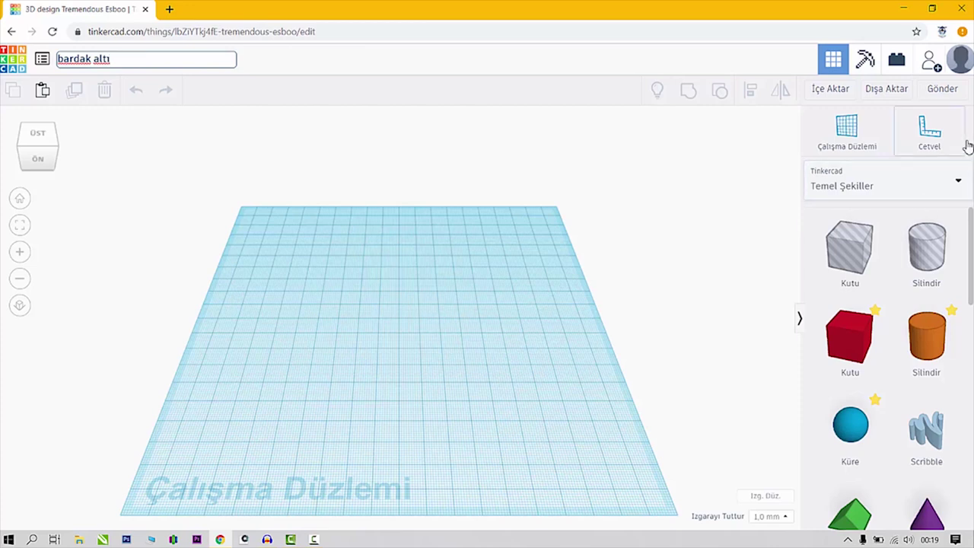
# Place the ruler just beyond the workplane's far right corner and add a solid box near the middle of the workplane.
pyautogui.click(928, 131)
pyautogui.click(565, 190)
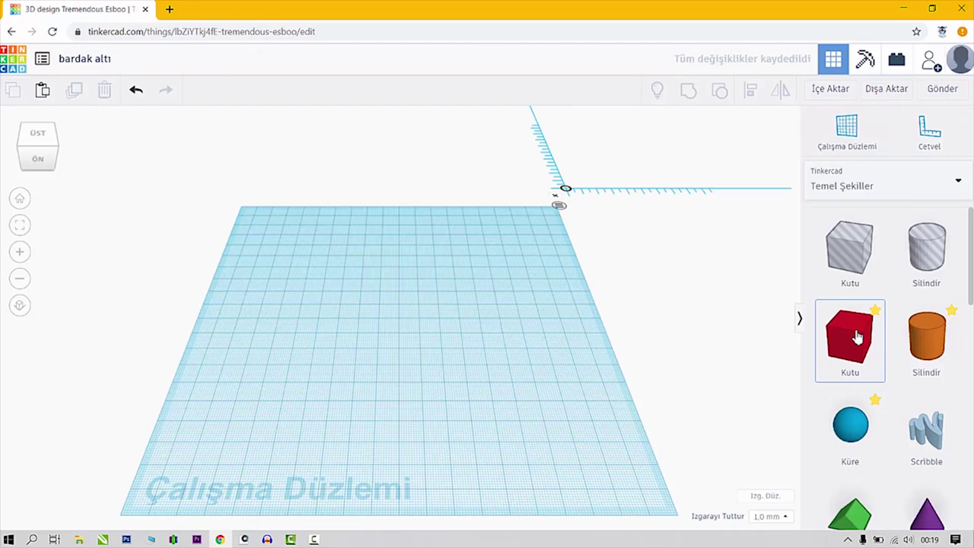
pyautogui.moveTo(857, 337); pyautogui.dragTo(396, 328)
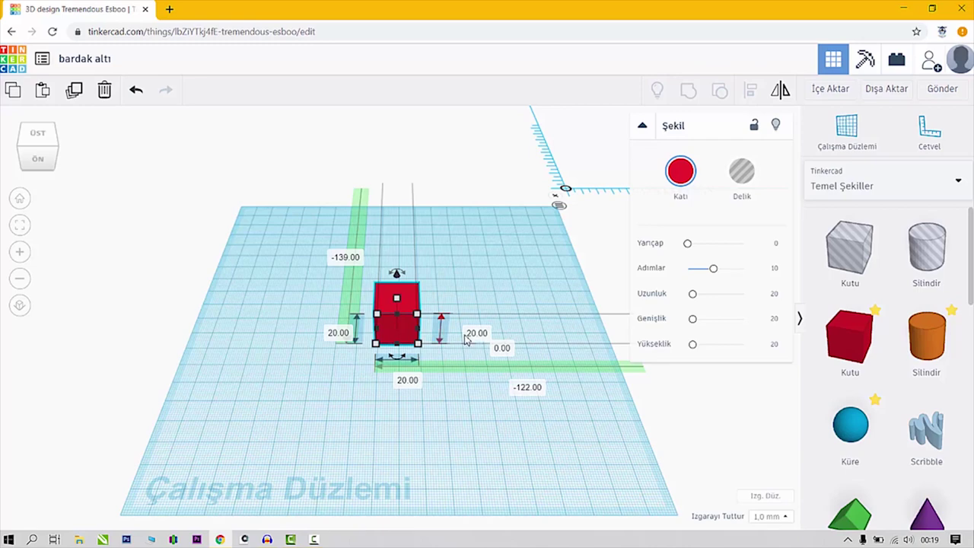
# Resize the box into a thin bar 70 mm long, 5 mm wide and 4 mm high.
pyautogui.moveTo(340, 332); pyautogui.dragTo(327, 376, button='right')
pyautogui.click(326, 372)
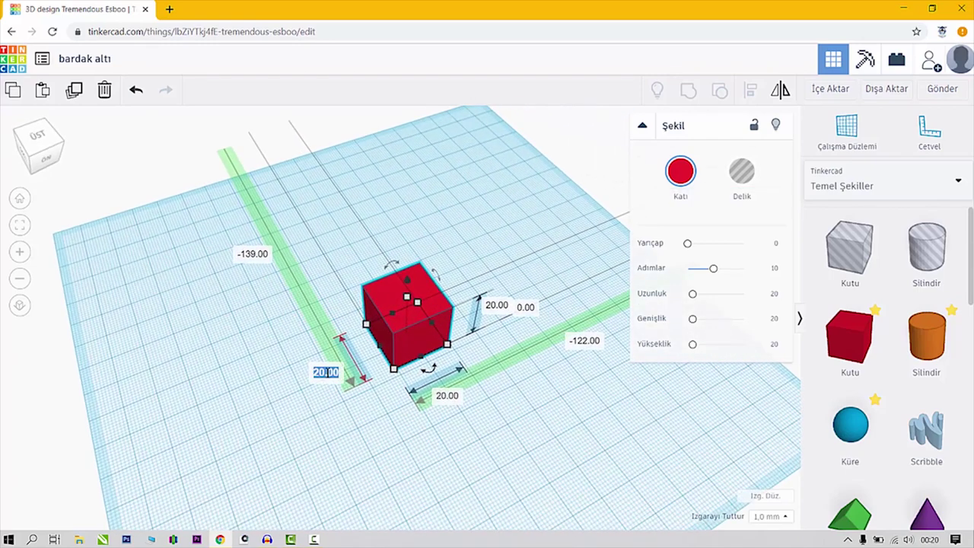
pyautogui.press('BackSpace')
pyautogui.write('70')
pyautogui.press('Return')
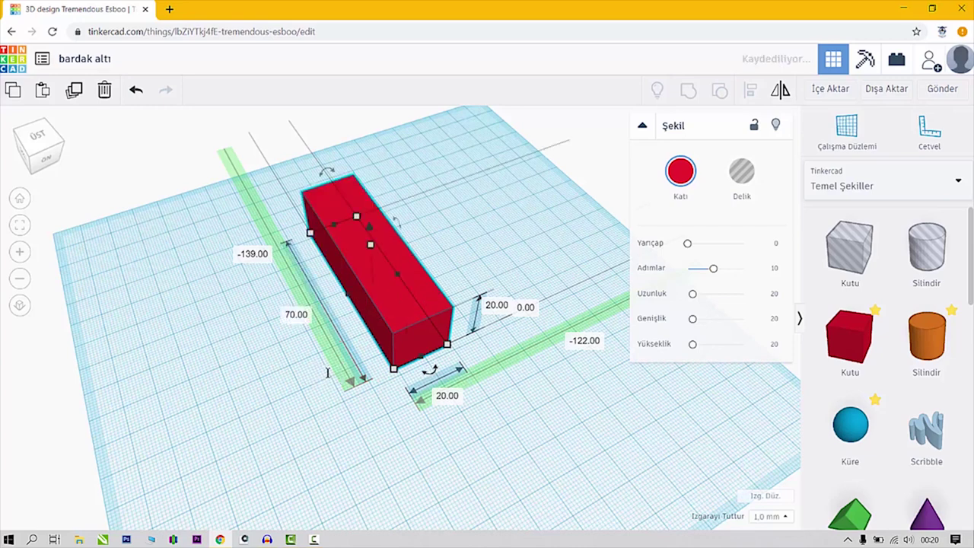
pyautogui.click(447, 396)
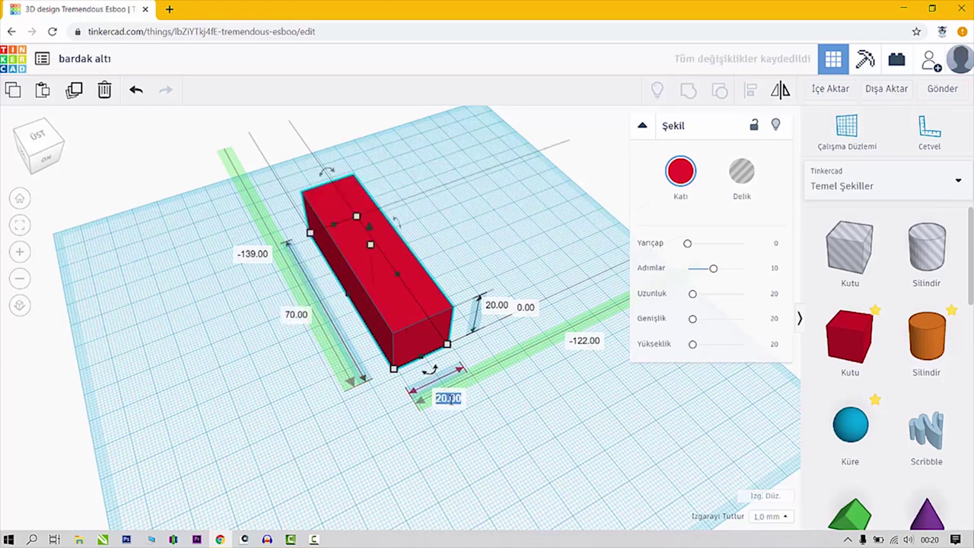
pyautogui.write('5')
pyautogui.press('Return')
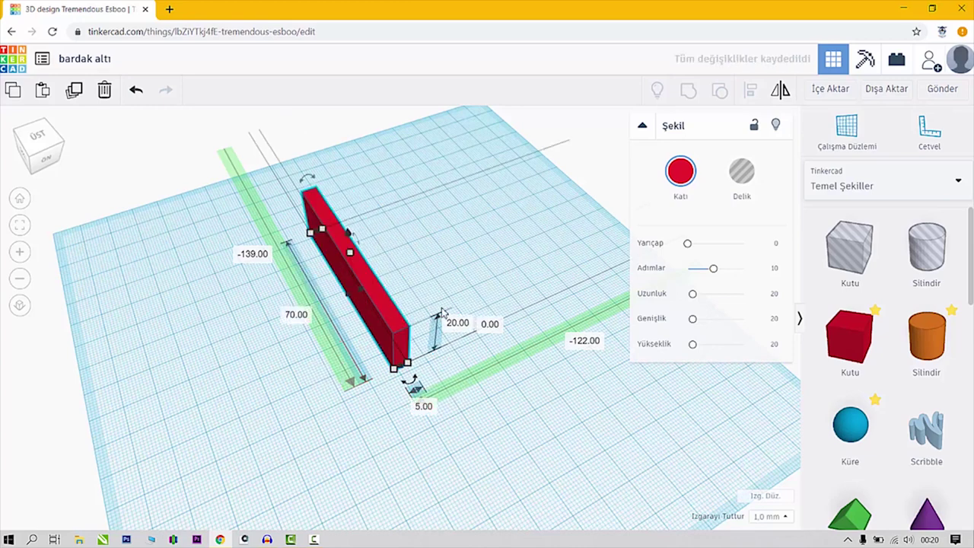
pyautogui.click(459, 324)
pyautogui.write('4')
pyautogui.press('Return')
pyautogui.click(416, 252)
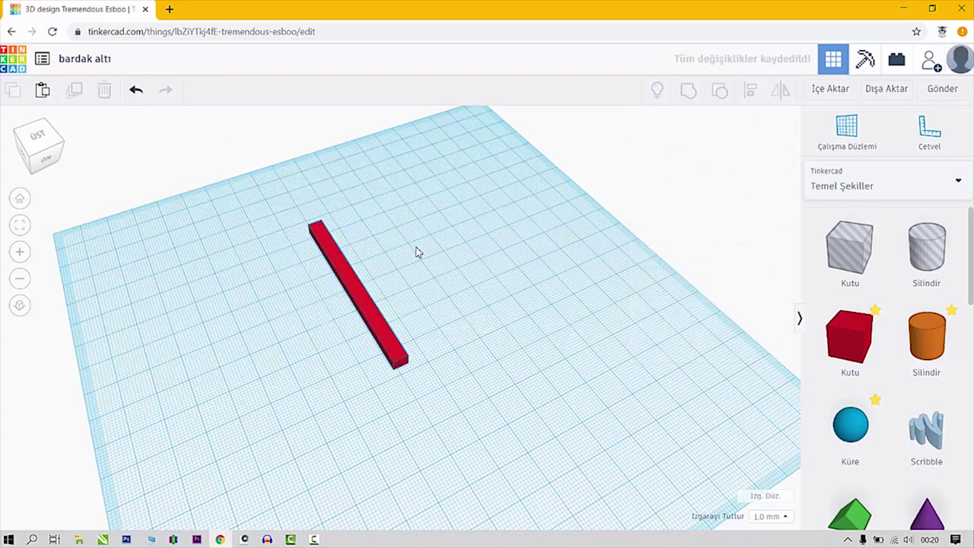
# Duplicate the bar and move the copy about 24 mm to the right, parallel to the original.
pyautogui.moveTo(413, 262); pyautogui.dragTo(381, 289, button='right')
pyautogui.scroll(2, 384, 291)
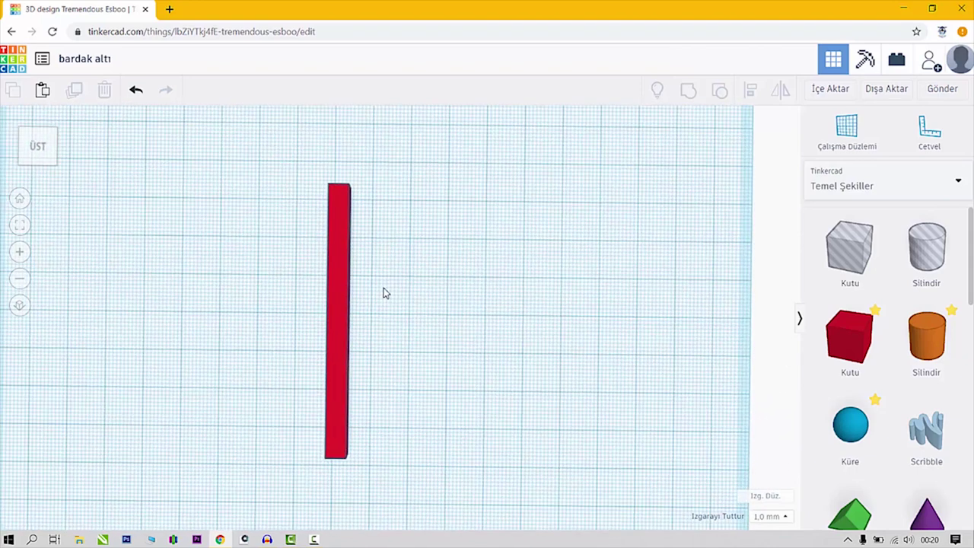
pyautogui.click(350, 246)
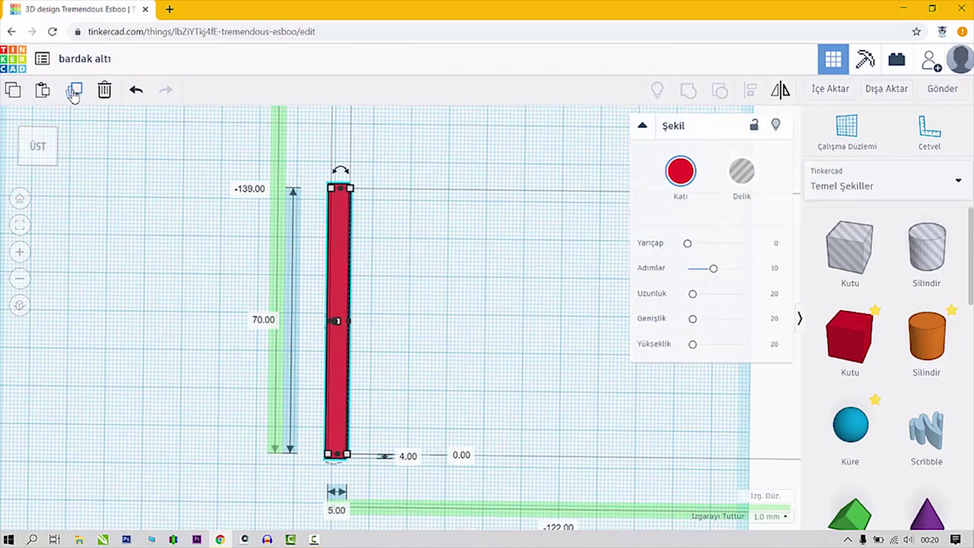
pyautogui.click(73, 90)
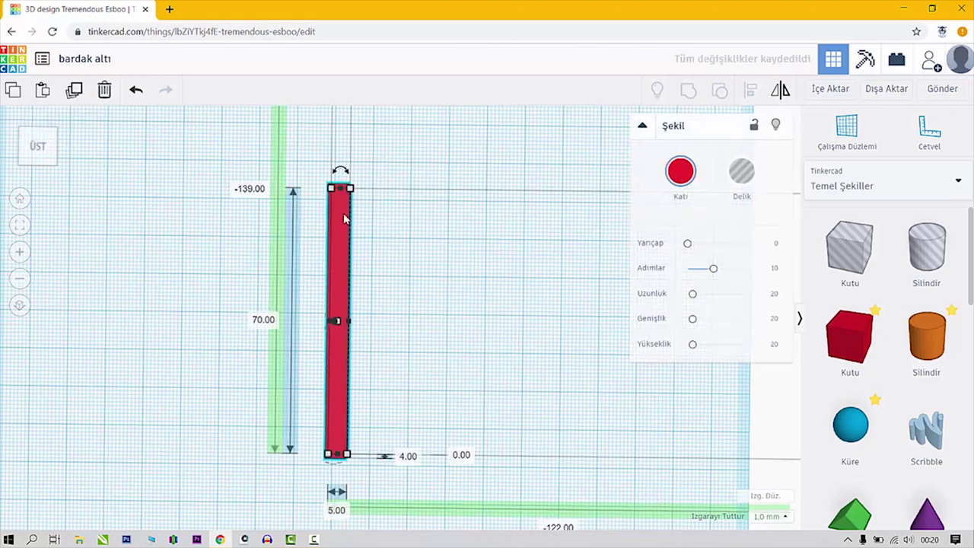
pyautogui.moveTo(339, 222); pyautogui.dragTo(432, 219)
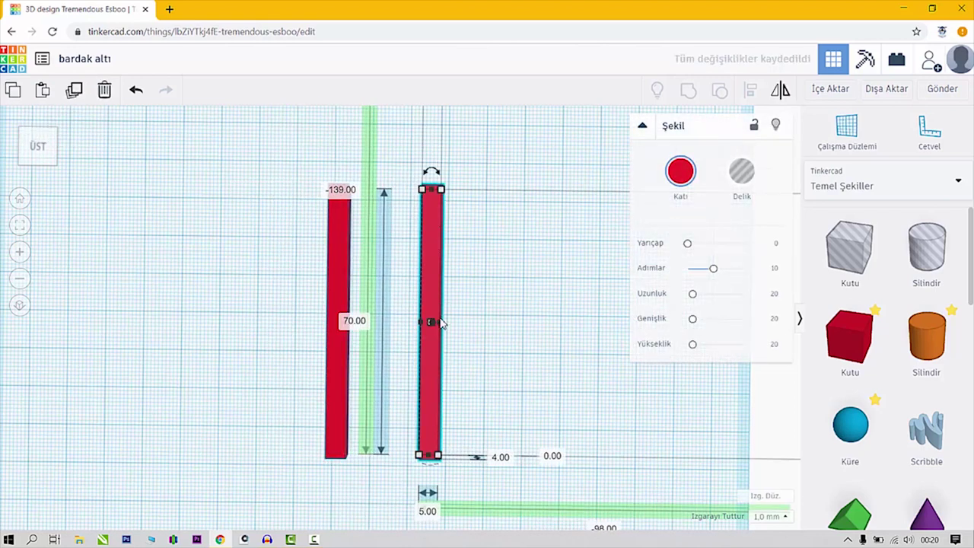
# Set the copied bar's length to 35 mm and move it close beside the upper half of the long bar.
pyautogui.click(355, 323)
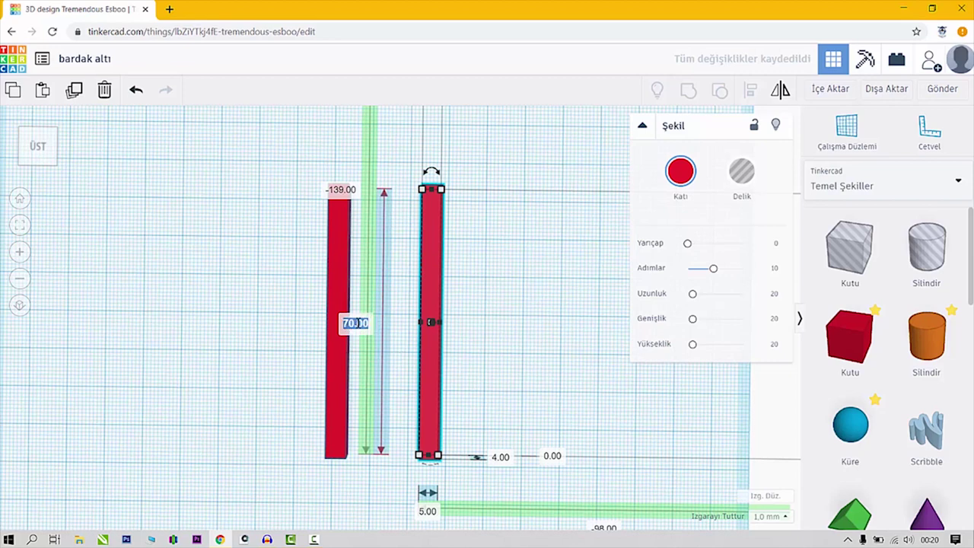
pyautogui.write('35')
pyautogui.press('Return')
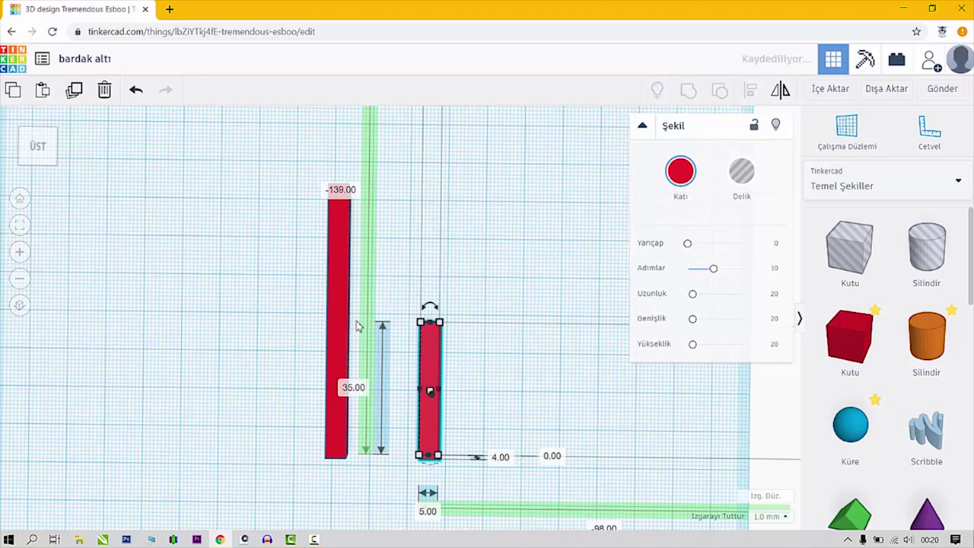
pyautogui.moveTo(428, 354); pyautogui.dragTo(371, 251)
pyautogui.moveTo(377, 204)
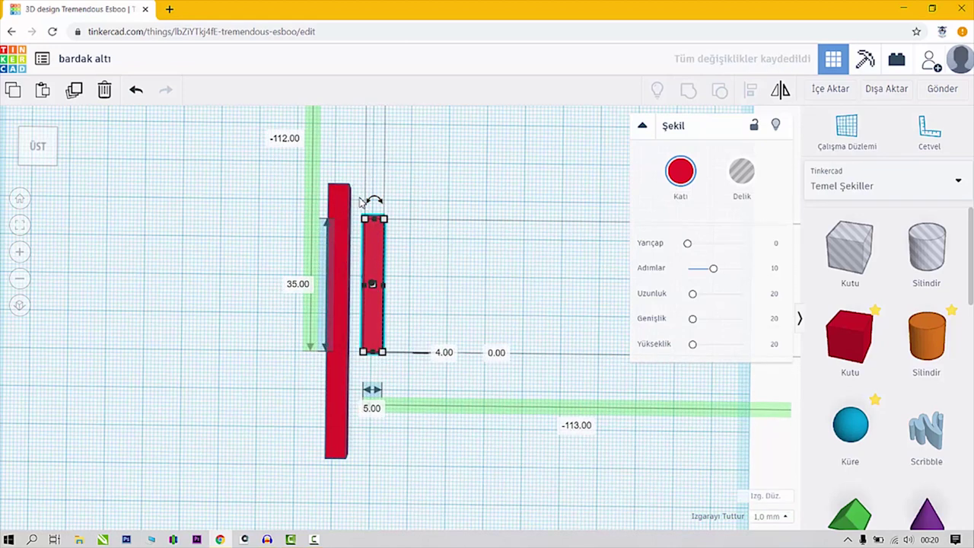
# Rotate the short bar 45° clockwise and move it up so its lower end overlaps the long bar.
pyautogui.moveTo(383, 204); pyautogui.dragTo(409, 242)
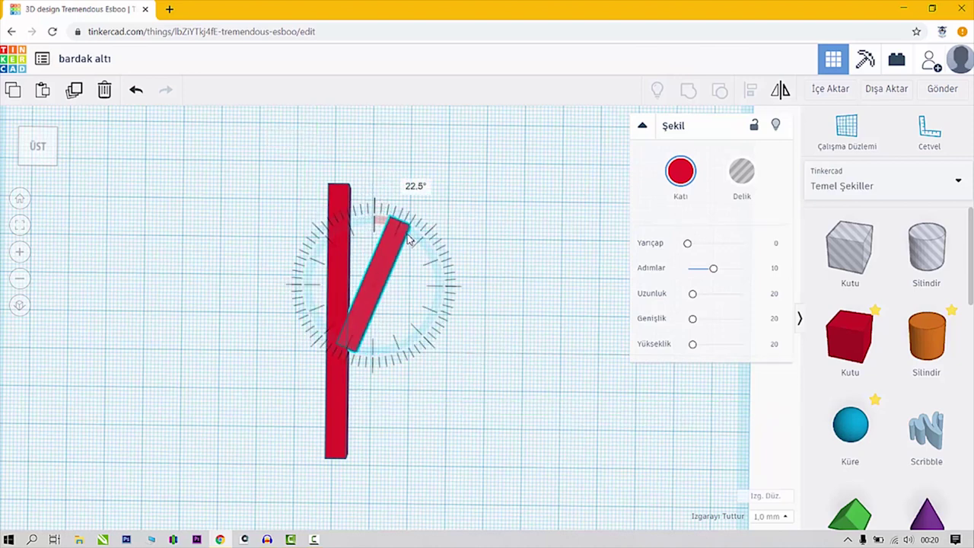
pyautogui.moveTo(409, 241)
pyautogui.mouseDown()
pyautogui.moveTo(420, 246)
pyautogui.moveTo(411, 242)
pyautogui.mouseUp()
pyautogui.click(358, 270)
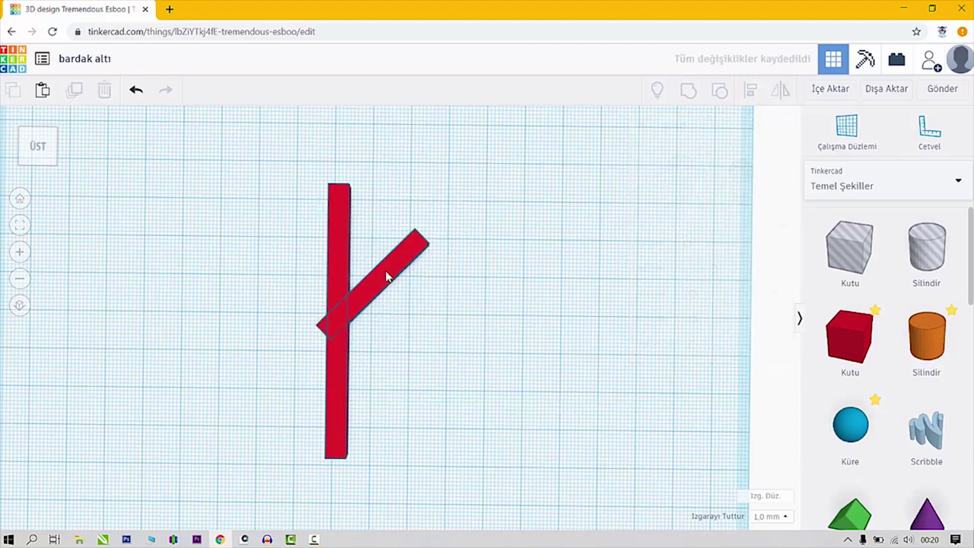
pyautogui.moveTo(386, 277); pyautogui.dragTo(403, 240)
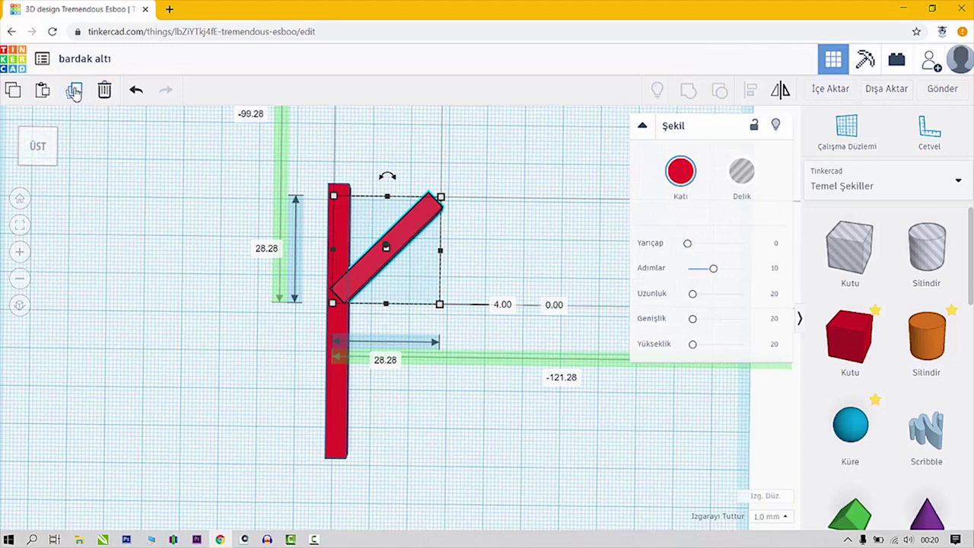
# Duplicate the diagonal bar in place and mirror the copy horizontally.
pyautogui.click(74, 91)
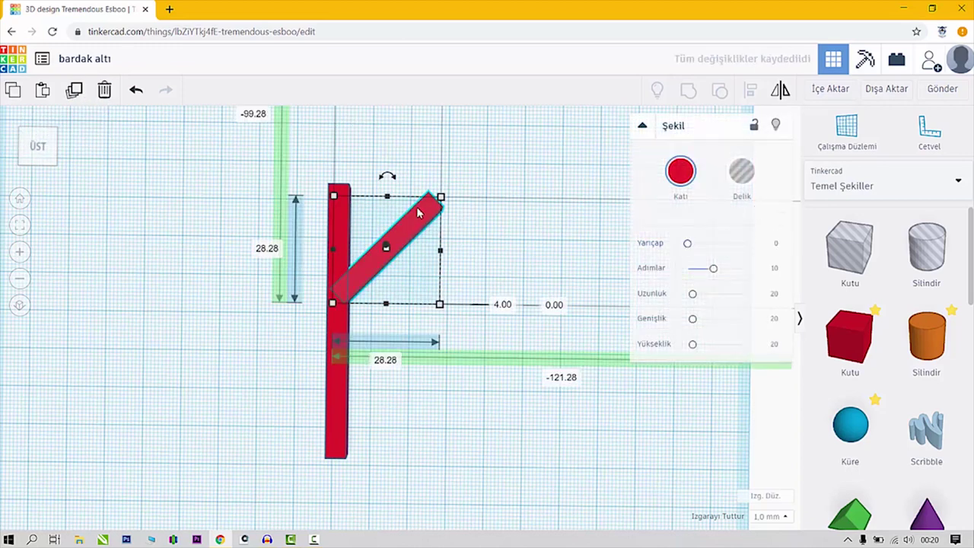
pyautogui.click(780, 92)
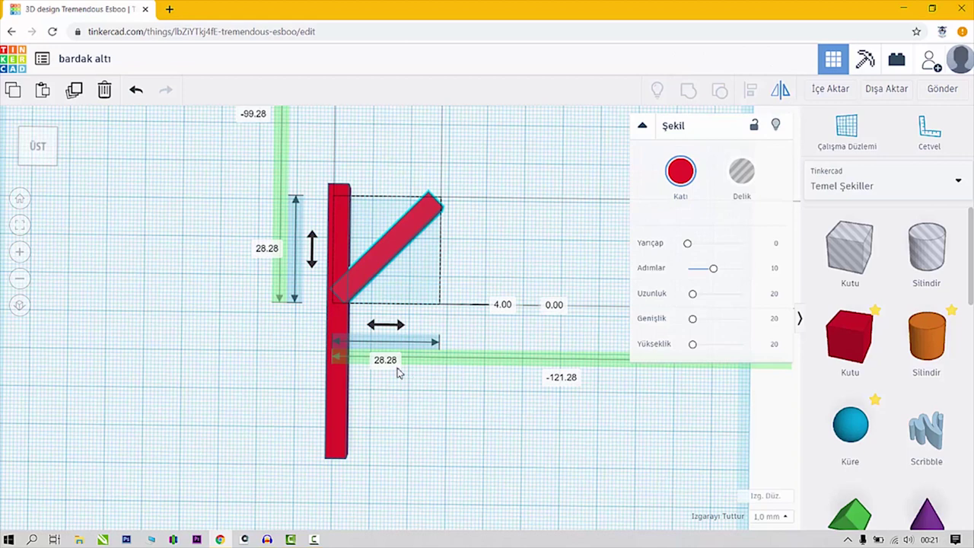
pyautogui.click(397, 327)
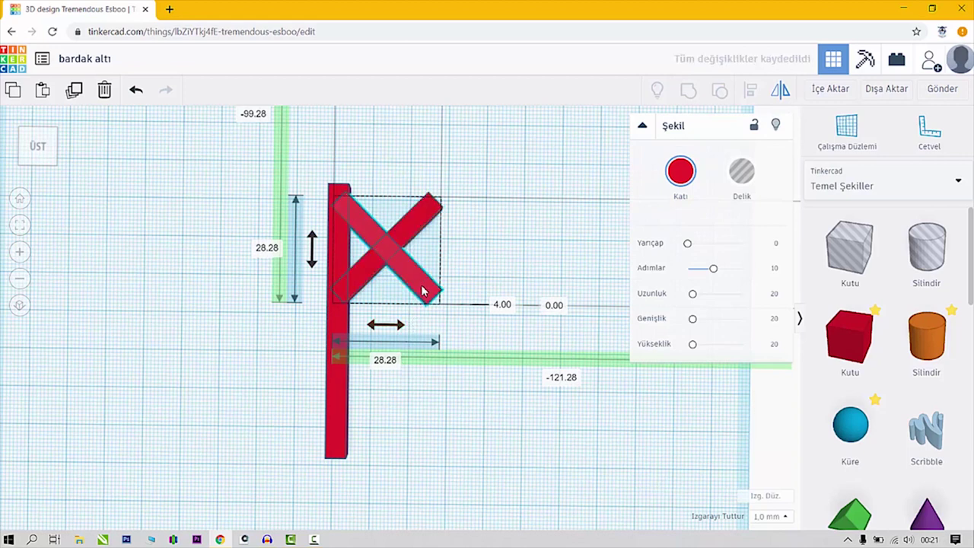
# Move the mirrored bar 25 mm to the left so its lower end overlaps the long bar opposite the other diagonal.
pyautogui.press('Left')
pyautogui.press('Left')
pyautogui.press('Left')
pyautogui.press('Left')
pyautogui.press('Left')
pyautogui.press('Left')
pyautogui.press('Left')
pyautogui.press('Left')
pyautogui.press('Left')
pyautogui.press('Left')
pyautogui.press('Left')
pyautogui.press('Left')
pyautogui.press('Left')
pyautogui.press('Left')
pyautogui.press('Left')
pyautogui.press('Left')
pyautogui.press('Left')
pyautogui.press('Left')
pyautogui.press('Left')
pyautogui.press('Left')
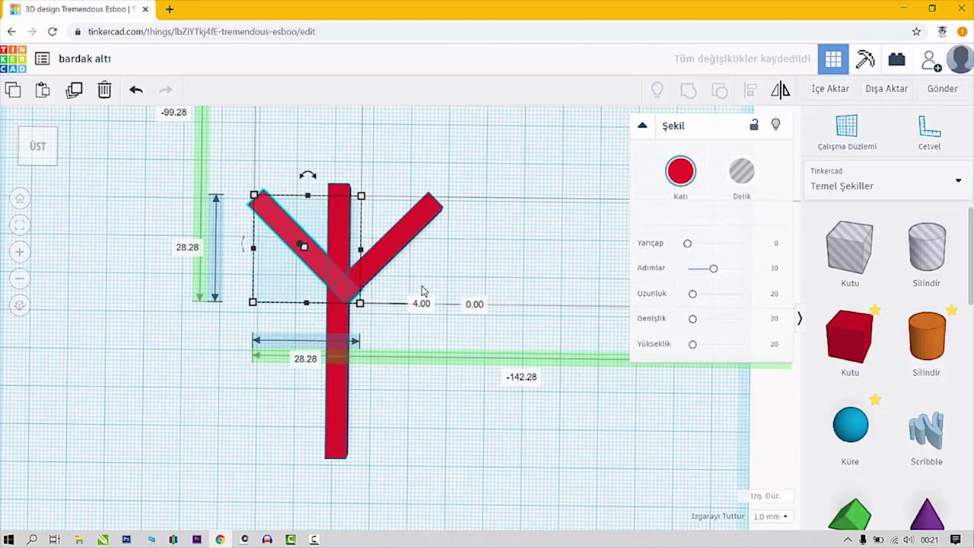
pyautogui.press('Left')
pyautogui.press('Left')
pyautogui.press('Left')
pyautogui.press('Left')
pyautogui.scroll(2, 369, 312)
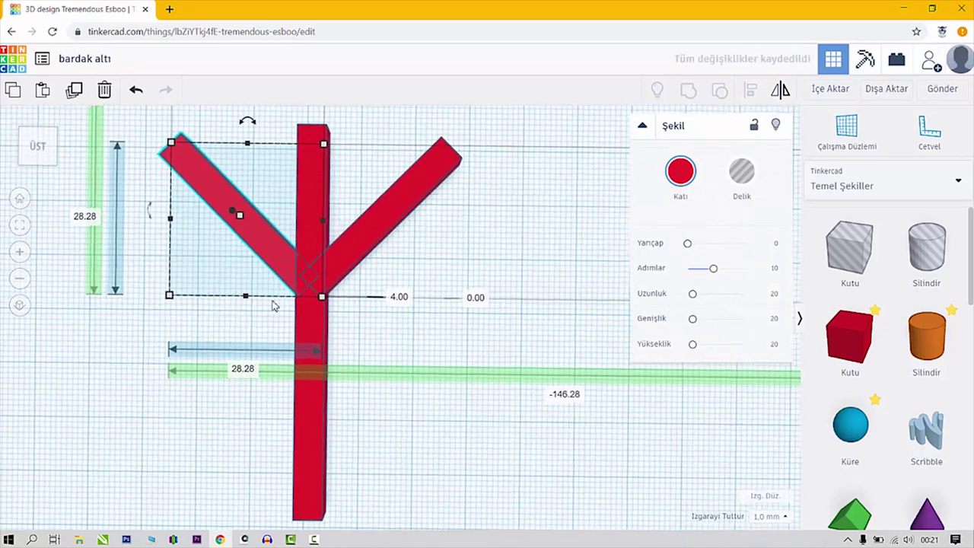
pyautogui.scroll(2, 274, 305)
pyautogui.press('f')
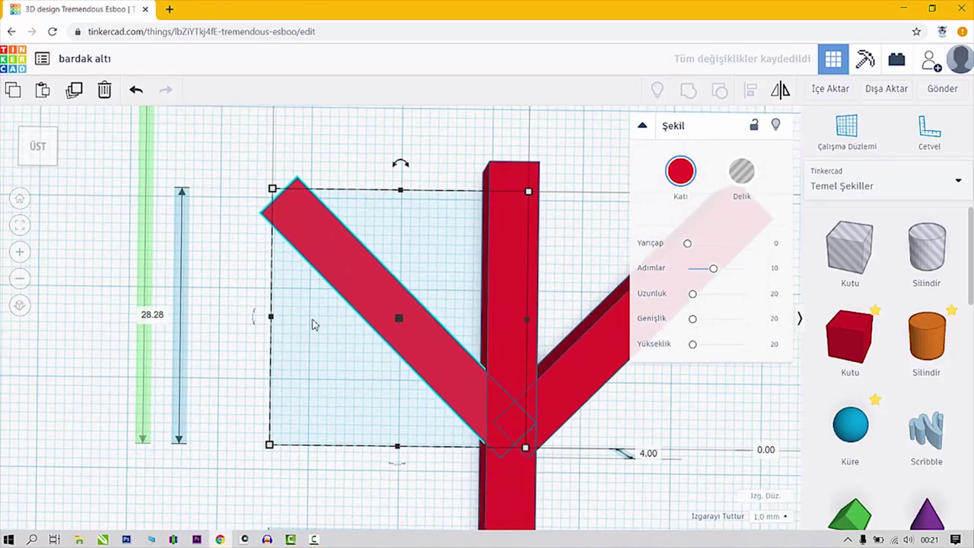
pyautogui.press('Left')
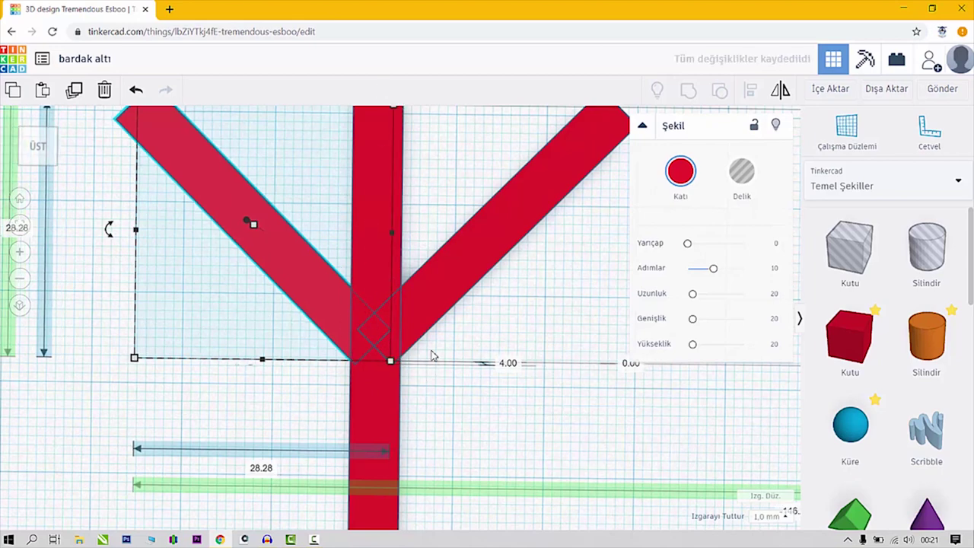
pyautogui.scroll(-3, 419, 313)
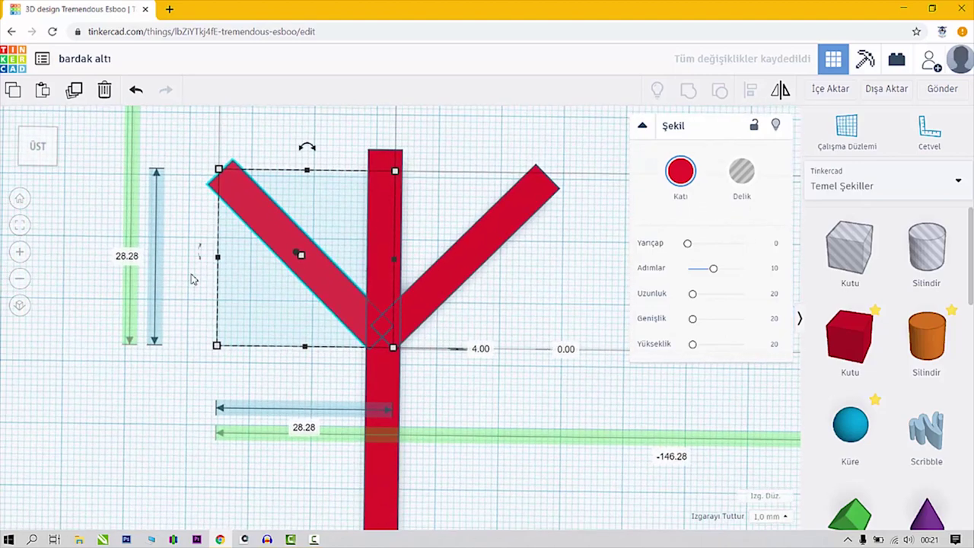
# Group the two diagonal bars and centre the long bar horizontally with the group.
pyautogui.keyDown('shift'); pyautogui.click(511, 228); pyautogui.keyUp('shift')
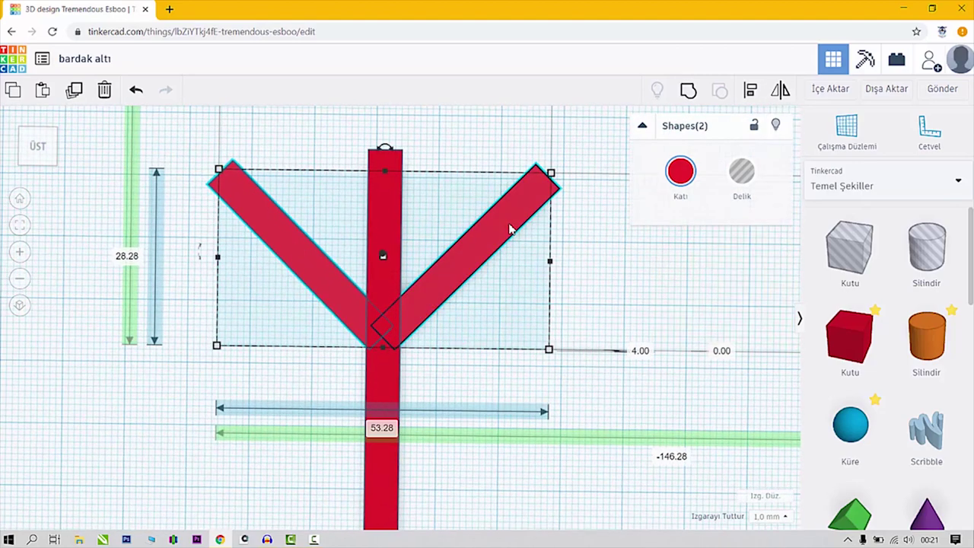
pyautogui.click(688, 92)
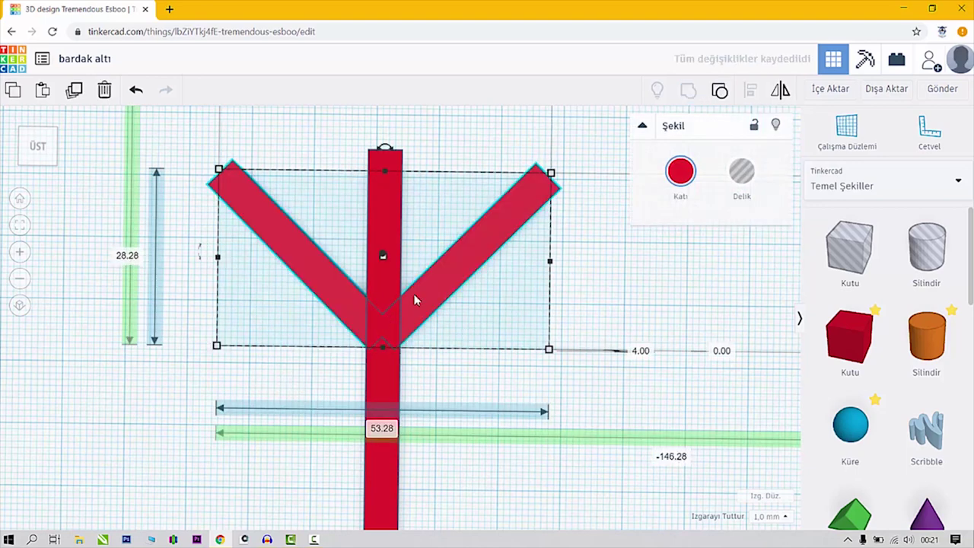
pyautogui.hotkey('ctrl', 'a')
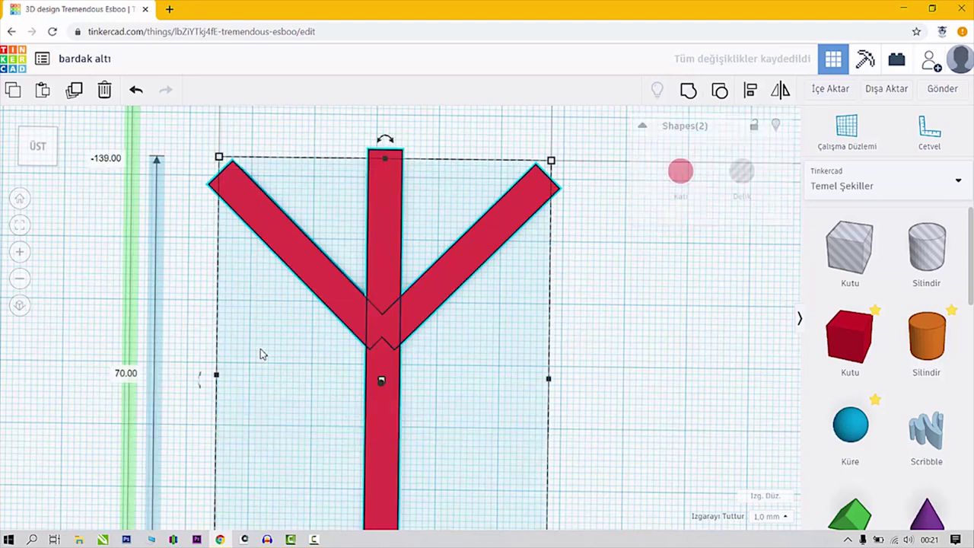
pyautogui.click(750, 95)
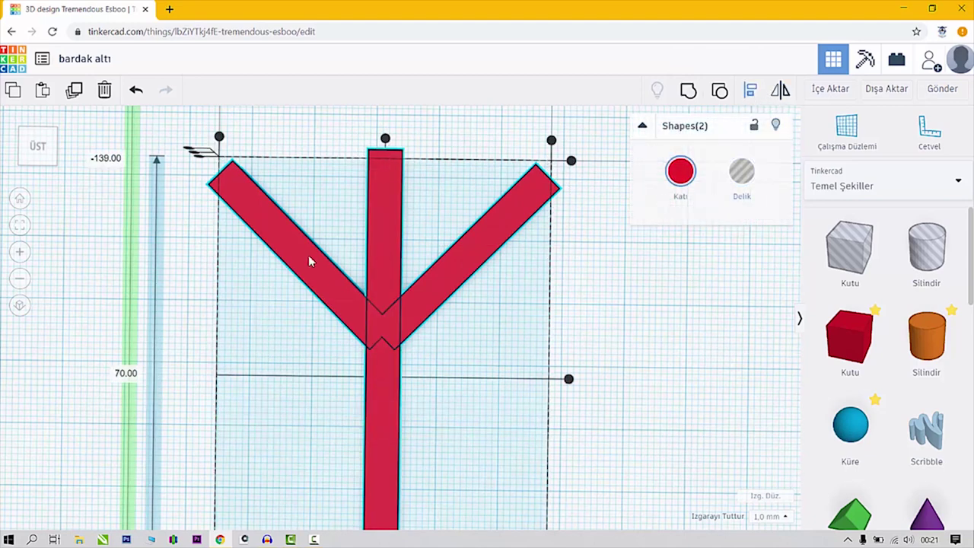
pyautogui.click(385, 139)
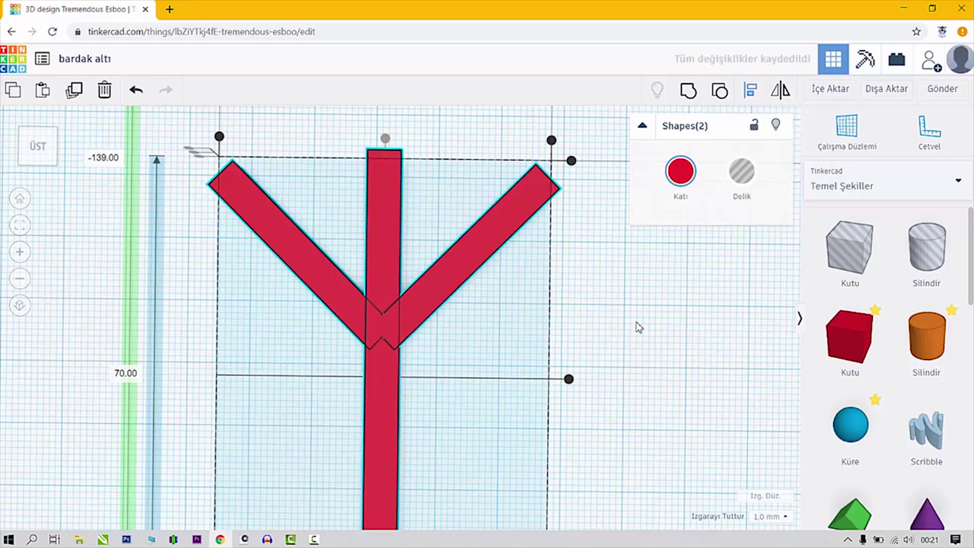
pyautogui.click(637, 325)
pyautogui.scroll(-2, 460, 363)
pyautogui.moveTo(460, 363); pyautogui.dragTo(433, 319, button='middle')
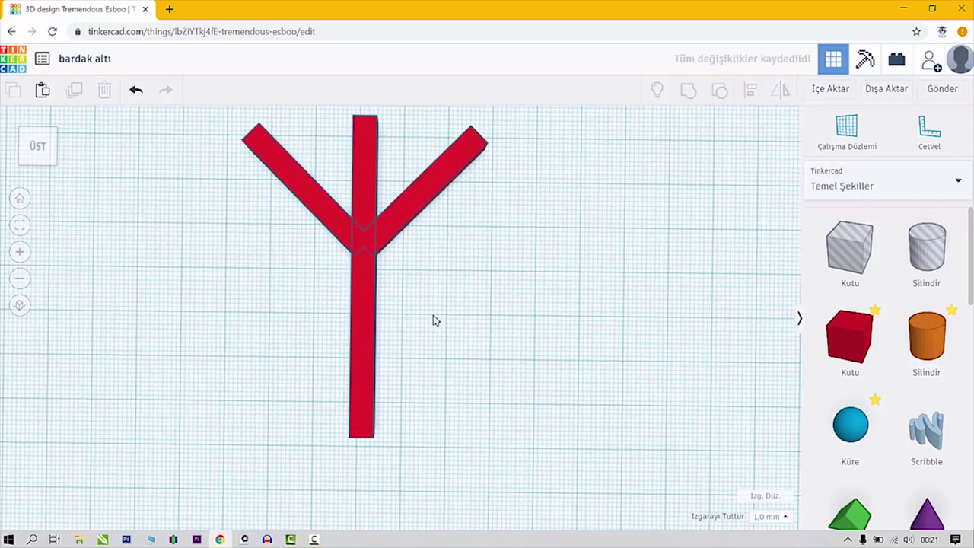
# Duplicate the long stem bar to the right of the branches and set the copy's length to 20 mm.
pyautogui.click(372, 308)
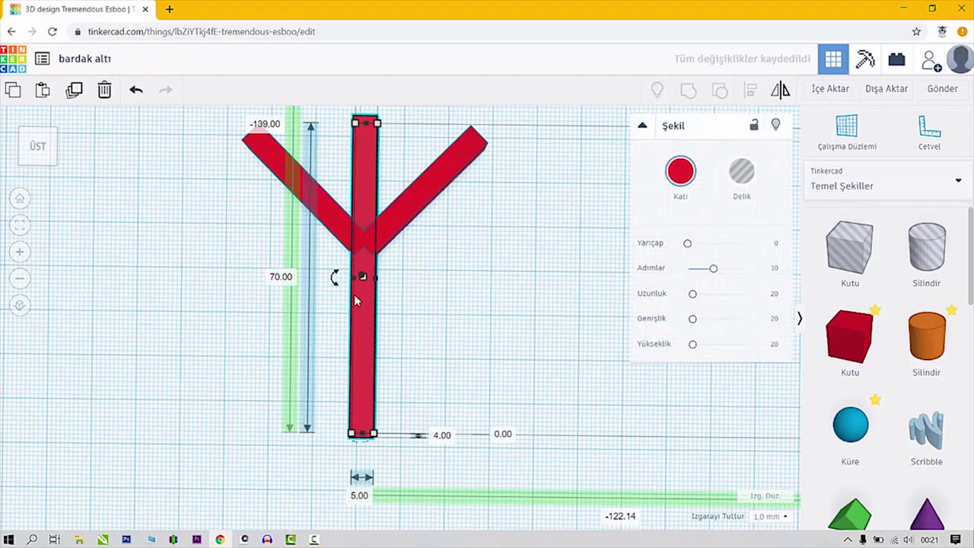
pyautogui.keyDown('alt'); pyautogui.moveTo(374, 327); pyautogui.dragTo(531, 326); pyautogui.keyUp('alt')
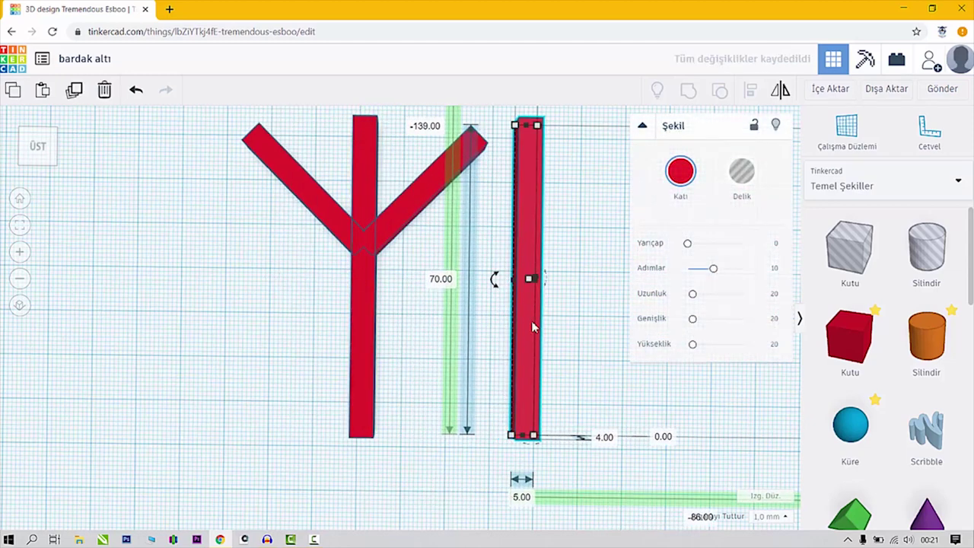
pyautogui.click(443, 283)
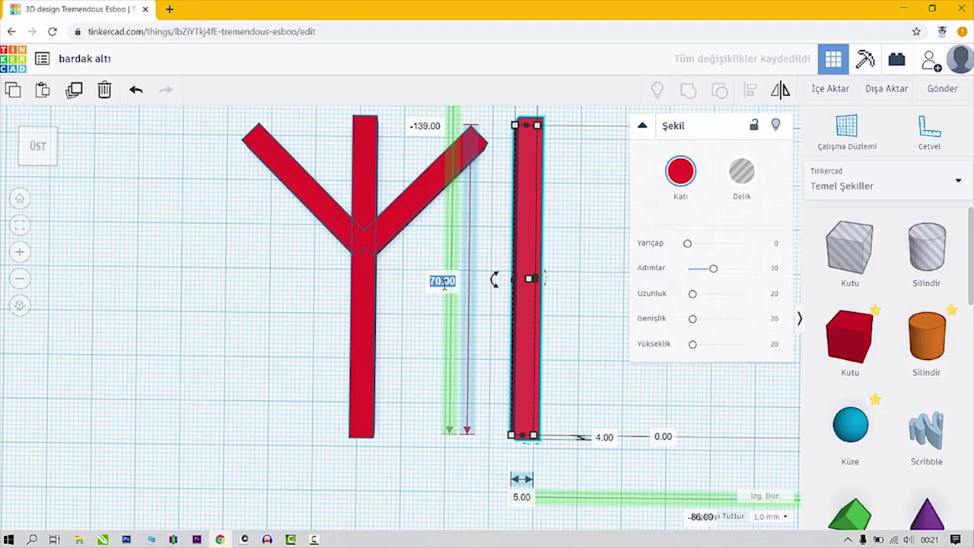
pyautogui.write('20')
pyautogui.press('Return')
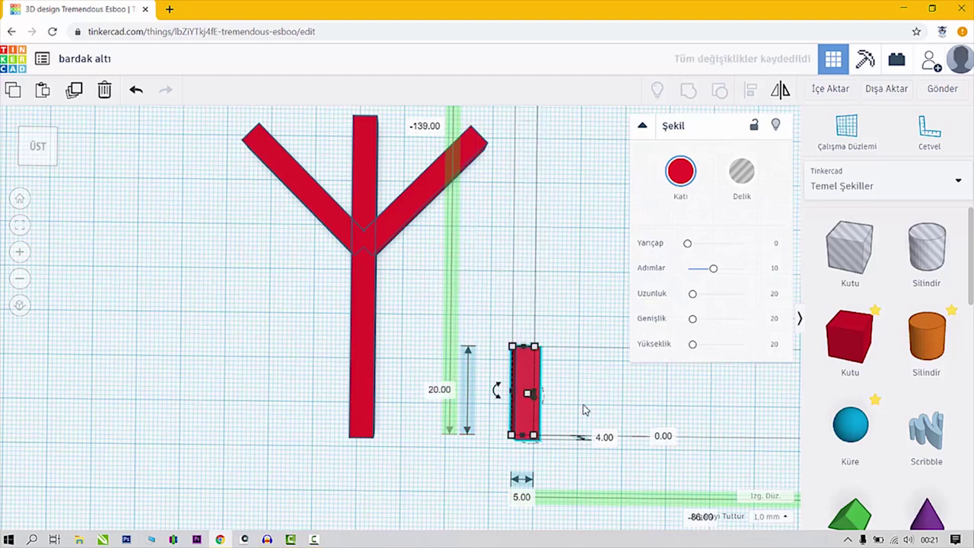
# Angle the 20 mm bar parallel to the upper right diagonal and place its lower end over the stem below the first branches.
pyautogui.moveTo(528, 391); pyautogui.dragTo(362, 288)
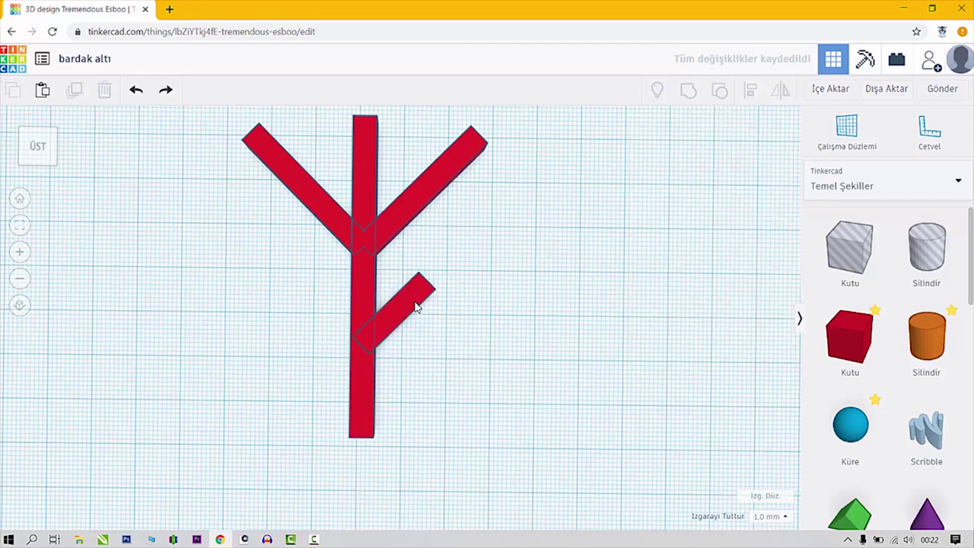
pyautogui.moveTo(417, 305); pyautogui.dragTo(508, 355)
pyautogui.moveTo(497, 356); pyautogui.dragTo(403, 291)
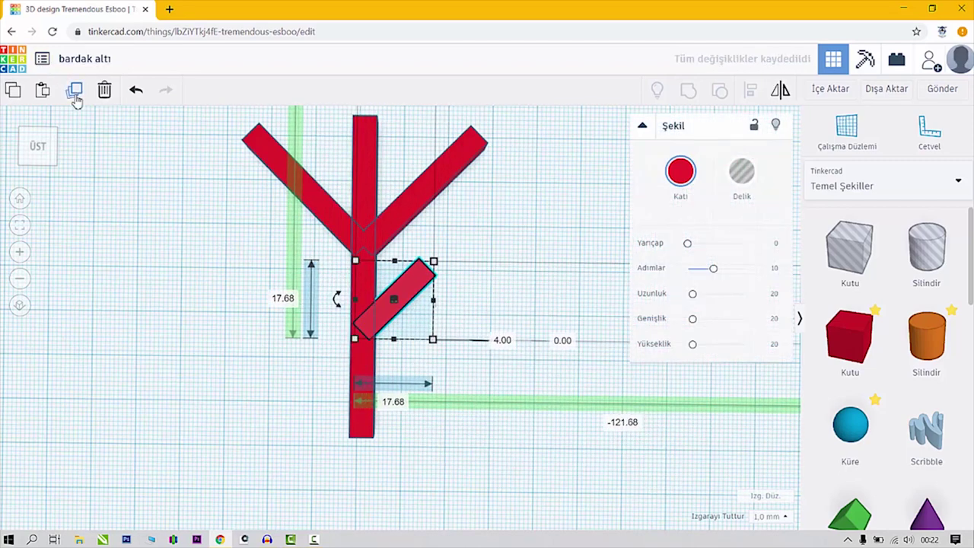
# Duplicate the short diagonal bar in place and mirror the copy horizontally.
pyautogui.click(74, 92)
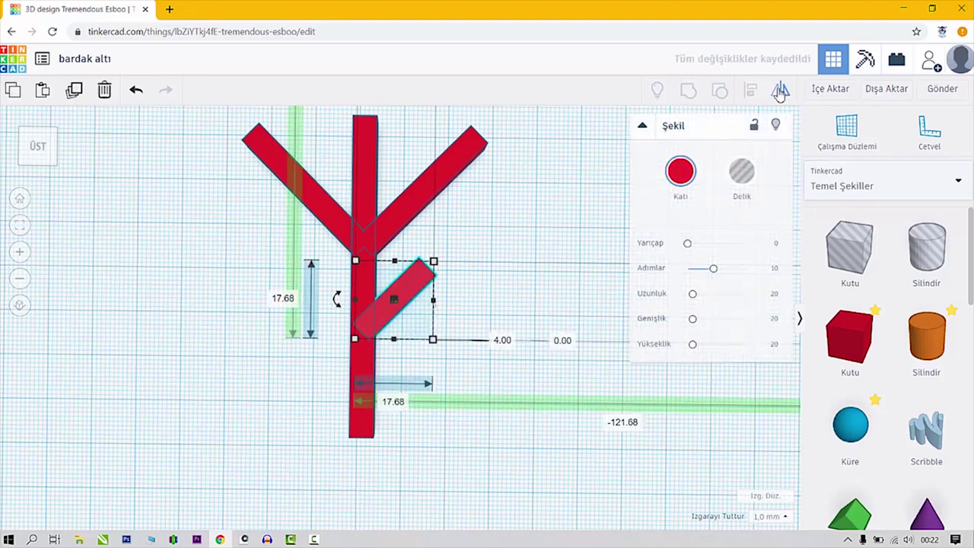
pyautogui.click(396, 356)
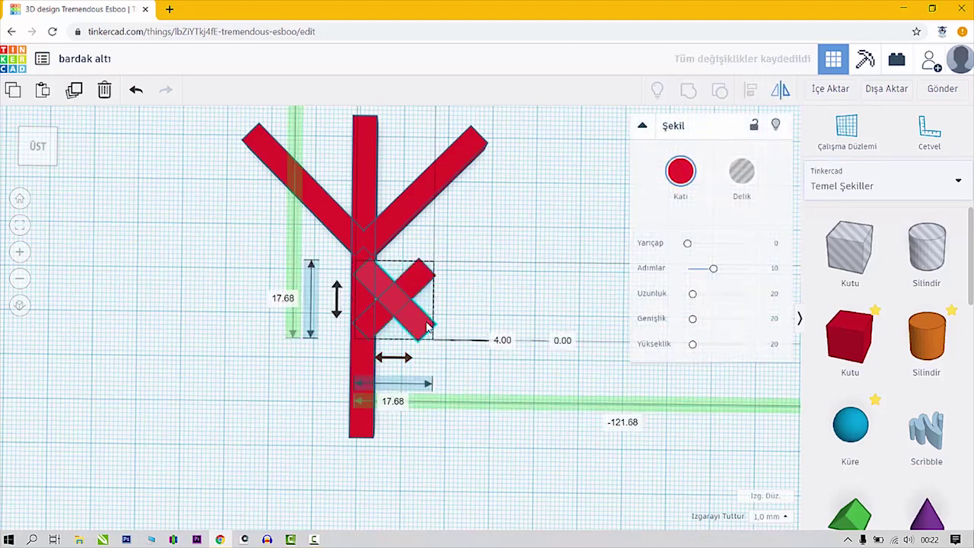
pyautogui.click(425, 325)
# Move the mirrored short bar 14 mm to the left so its lower end overlaps the stem opposite the other short branch.
pyautogui.press('Left')
pyautogui.press('Left')
pyautogui.press('Left')
pyautogui.press('Left')
pyautogui.press('Left')
pyautogui.press('Left')
pyautogui.press('Left')
pyautogui.press('Left')
pyautogui.press('Left')
pyautogui.press('Left')
pyautogui.press('Left')
pyautogui.press('Left')
pyautogui.press('Left')
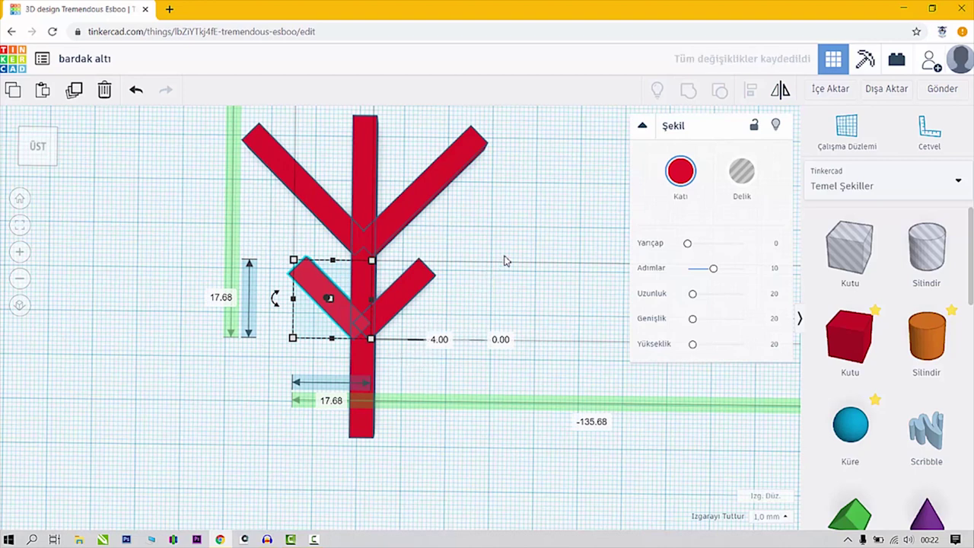
# Group the two short diagonal bars into one shape.
pyautogui.click(506, 261)
pyautogui.click(392, 312)
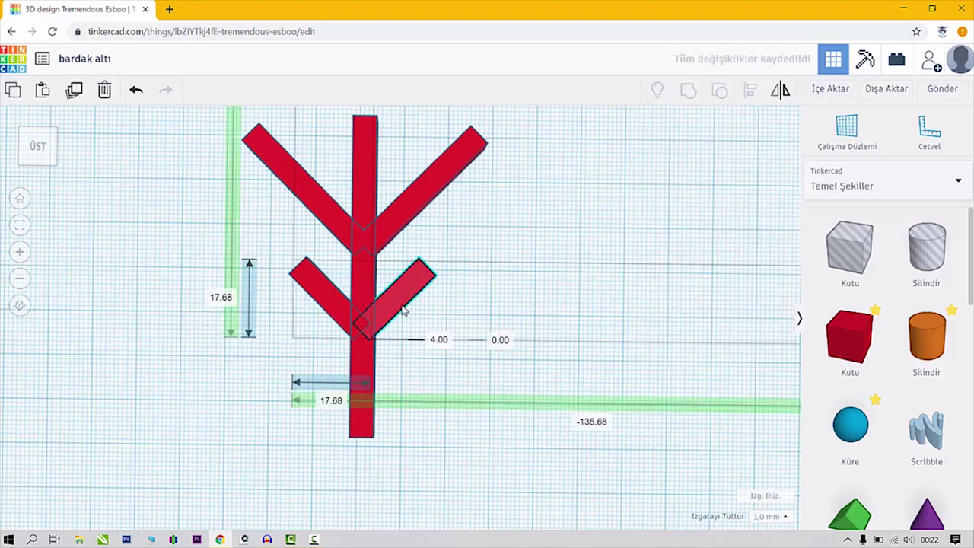
pyautogui.keyDown('shift'); pyautogui.click(323, 293); pyautogui.keyUp('shift')
pyautogui.click(687, 90)
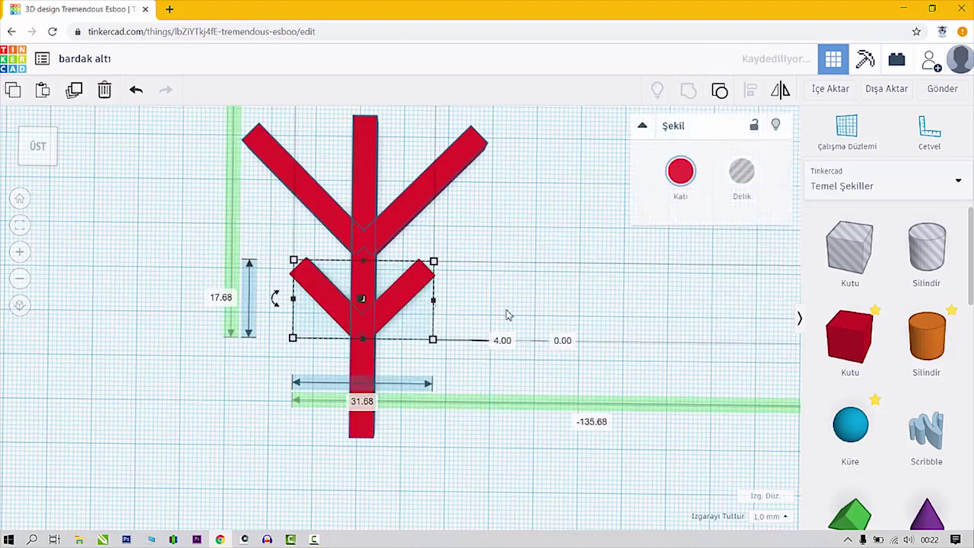
pyautogui.click(491, 274)
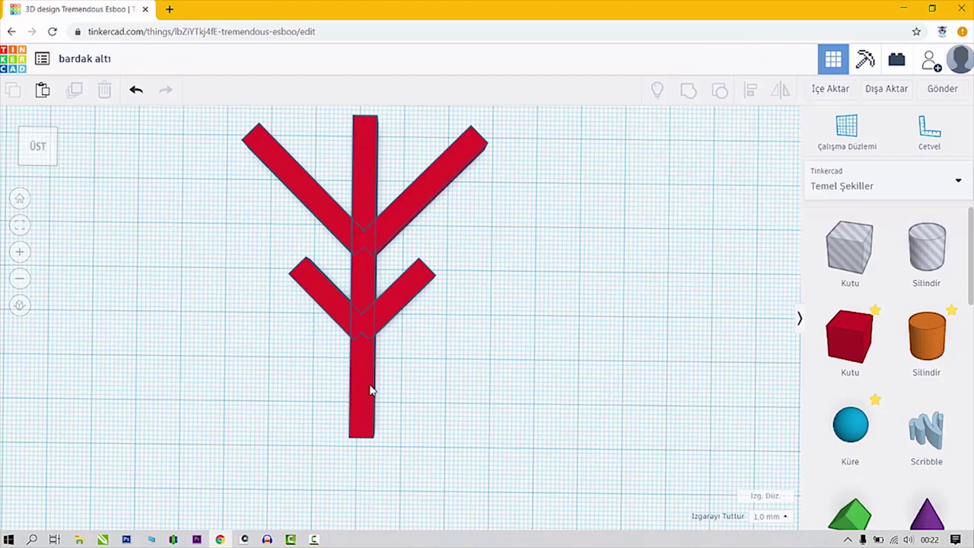
pyautogui.moveTo(441, 394); pyautogui.dragTo(300, 290)
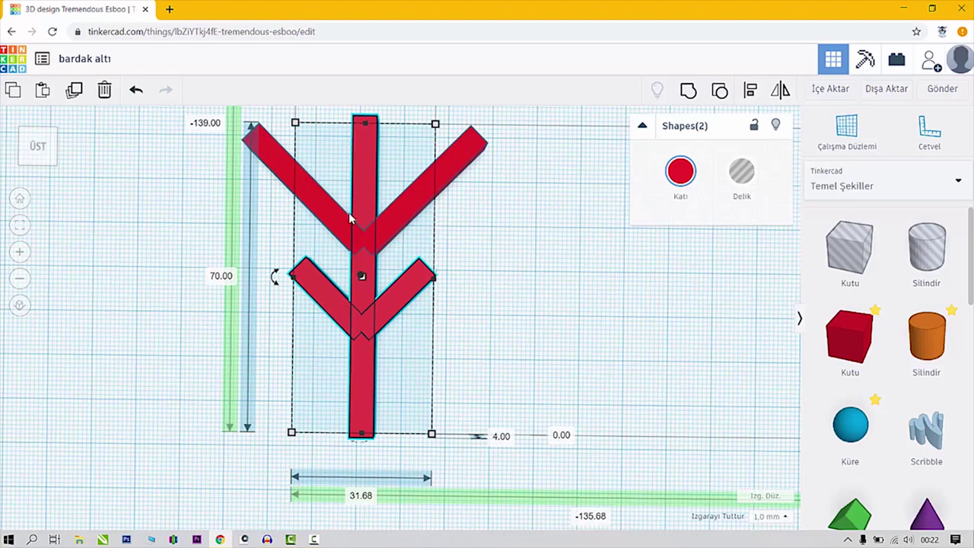
pyautogui.click(512, 198)
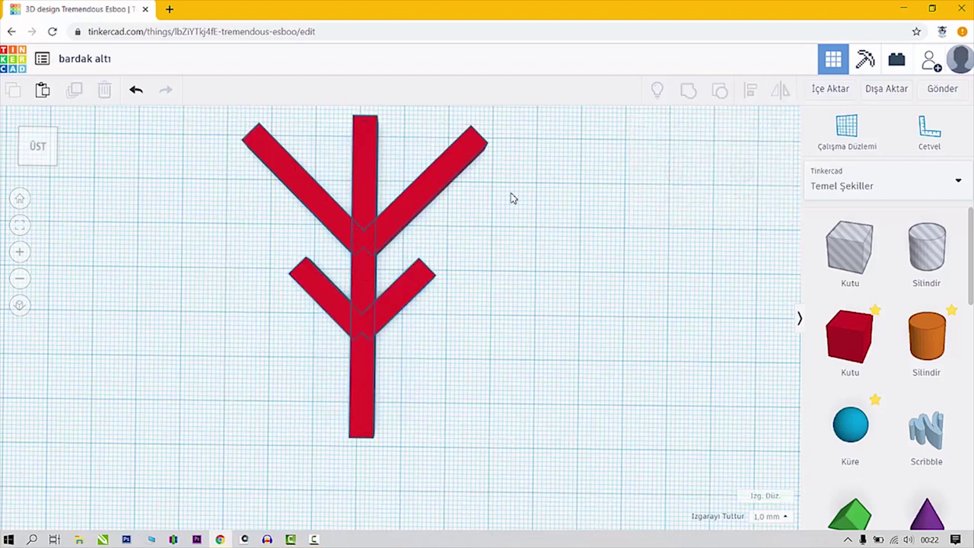
pyautogui.click(454, 173)
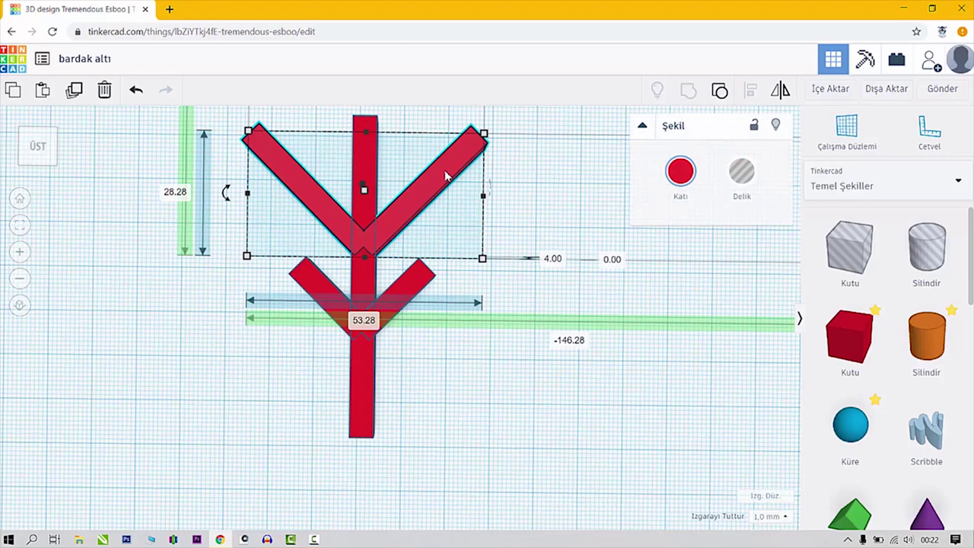
pyautogui.click(366, 143)
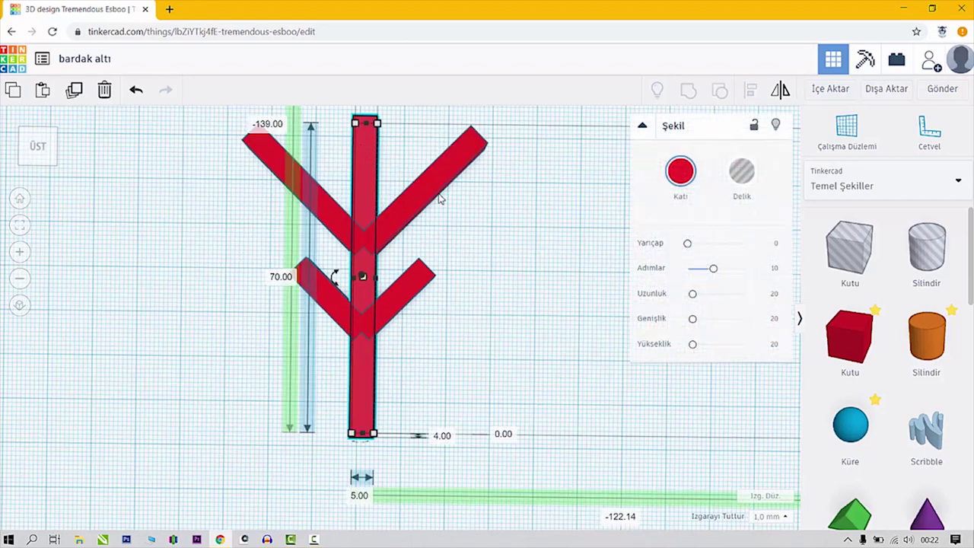
# Group the upper pair of branches with the stem.
pyautogui.moveTo(514, 135); pyautogui.dragTo(279, 204)
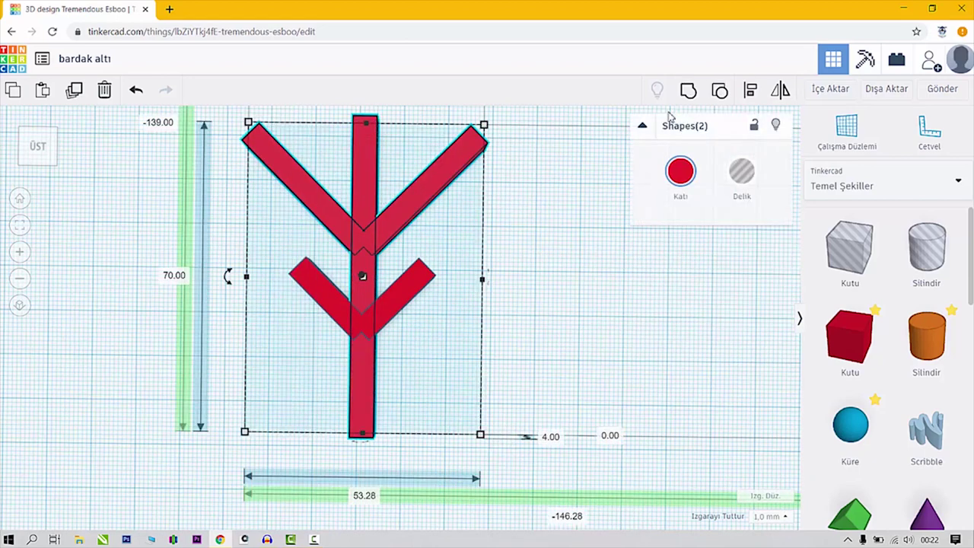
pyautogui.click(688, 94)
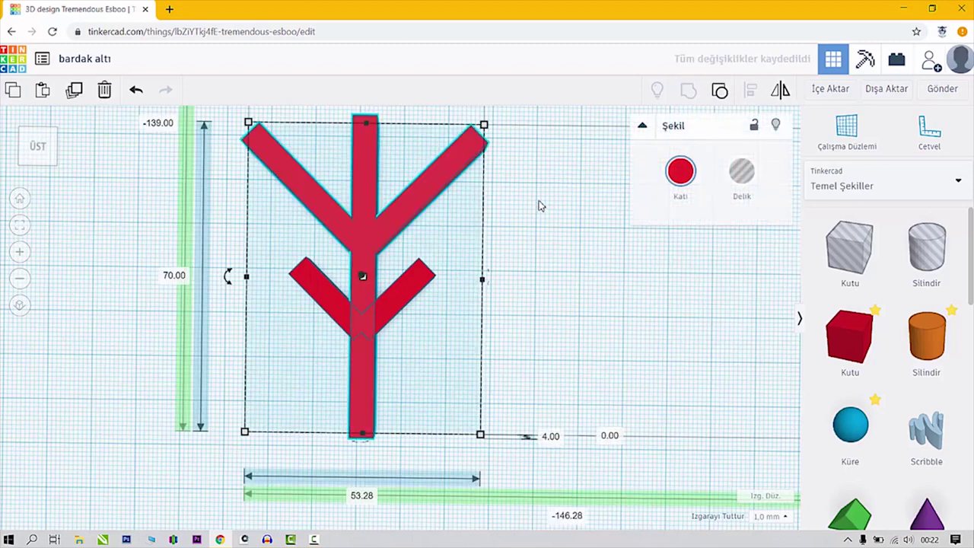
pyautogui.click(541, 278)
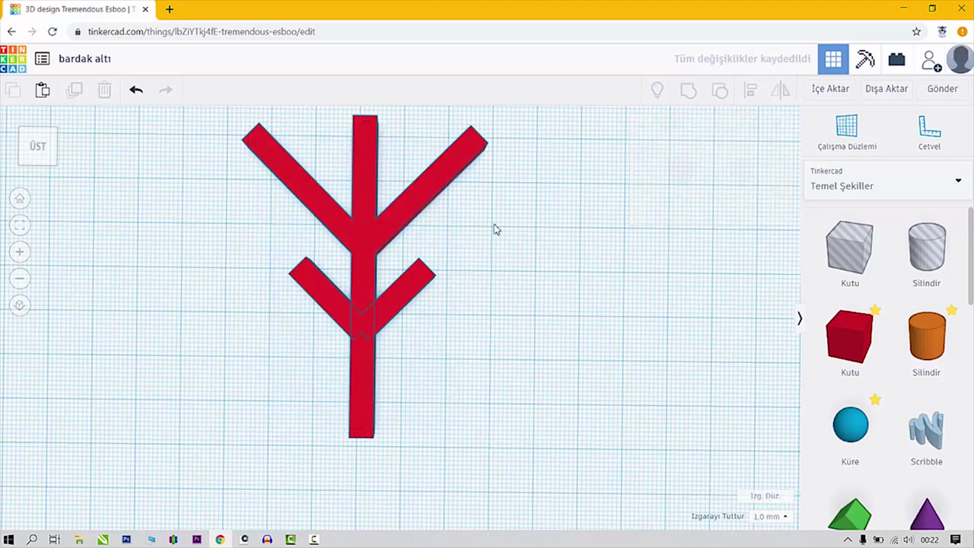
# Centre the lower branches horizontally with the stem and group everything into a single branch shape.
pyautogui.moveTo(494, 226); pyautogui.dragTo(299, 365)
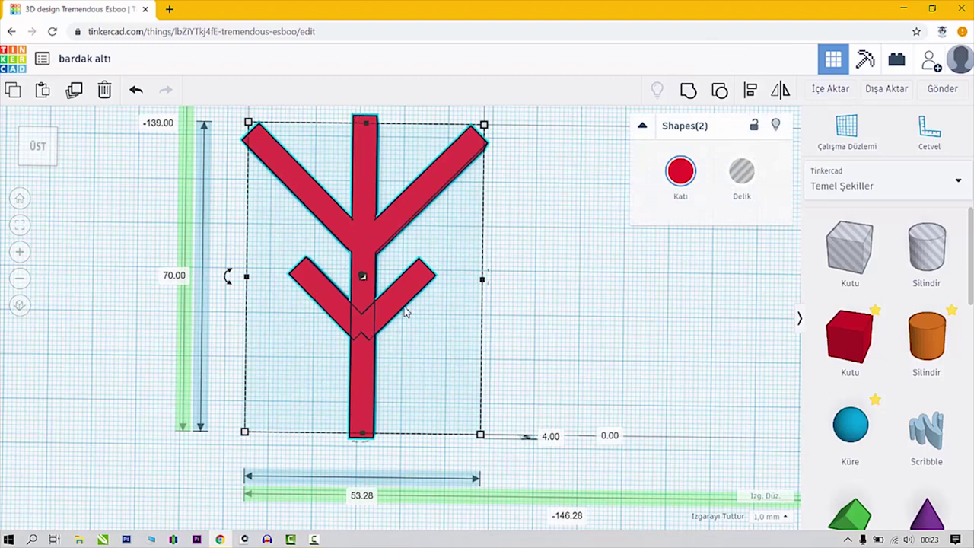
pyautogui.click(750, 91)
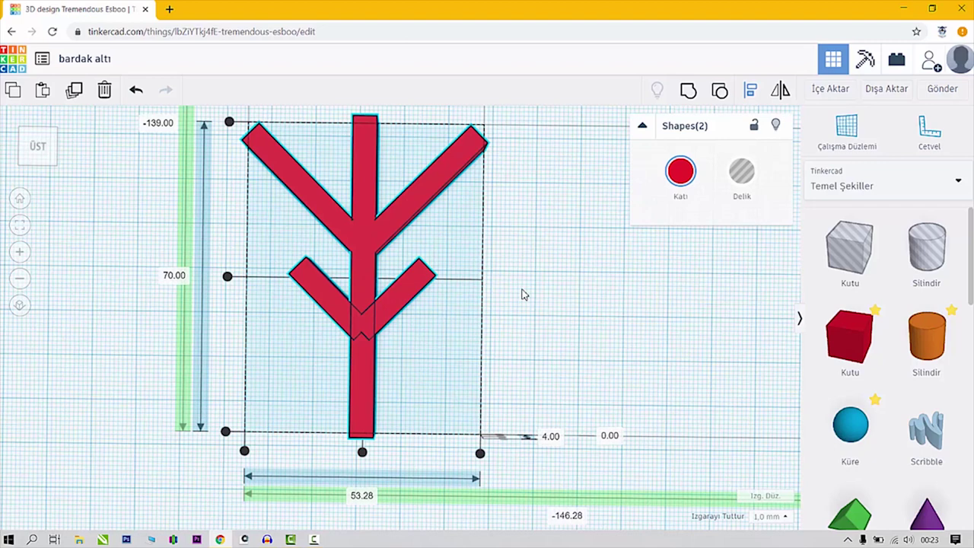
pyautogui.click(362, 453)
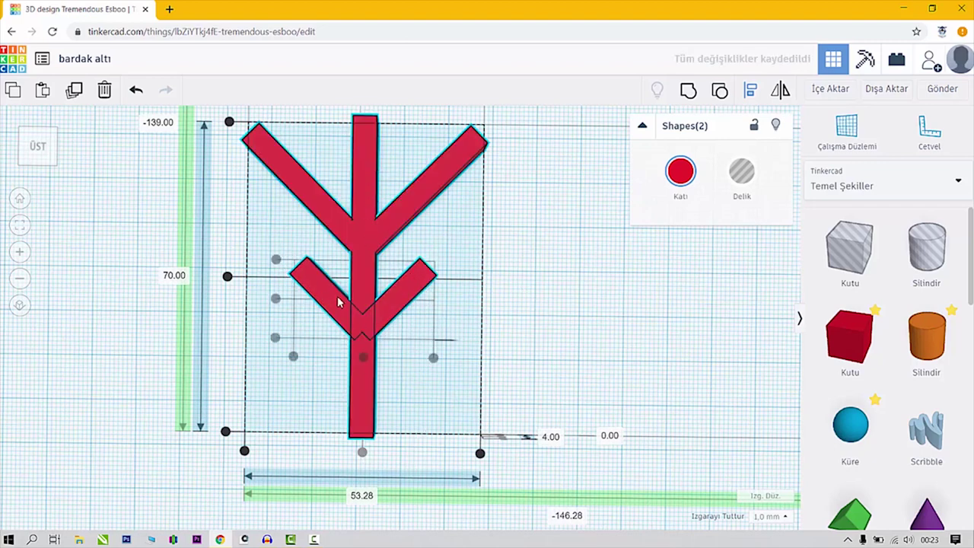
pyautogui.click(521, 258)
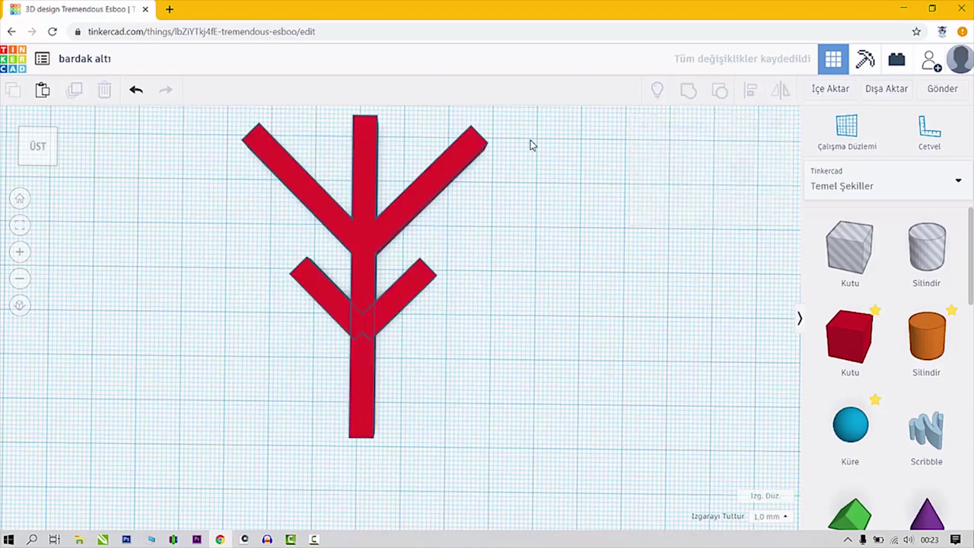
pyautogui.moveTo(530, 139); pyautogui.dragTo(272, 370)
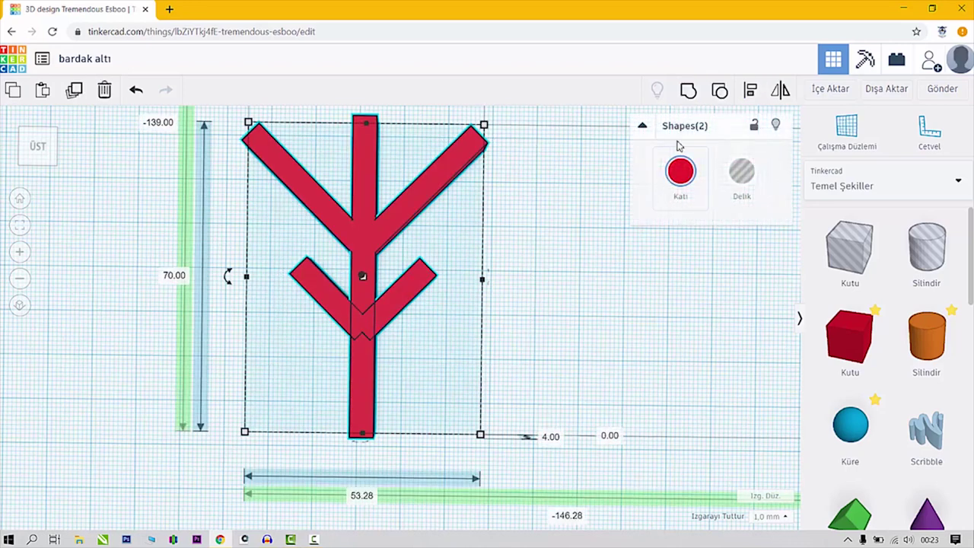
pyautogui.click(688, 93)
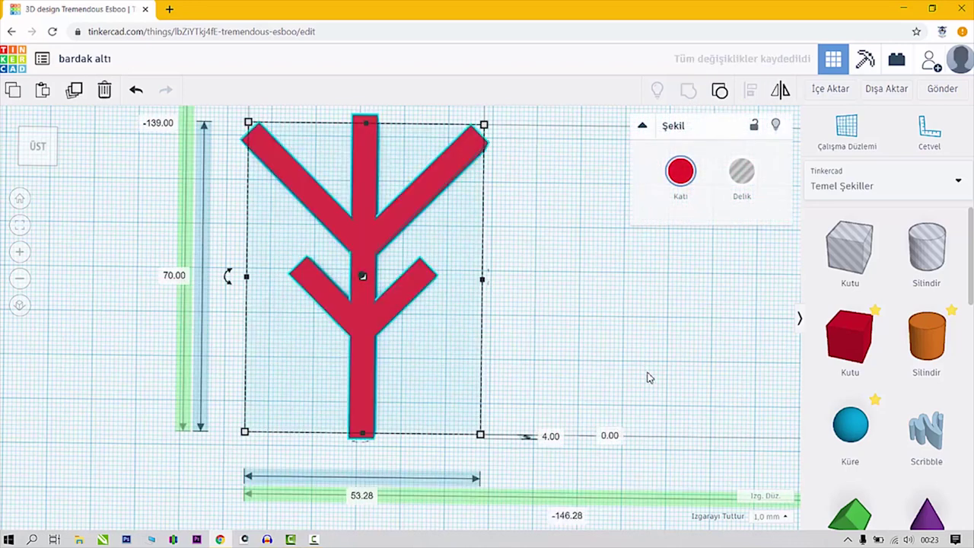
# Add a box to the right of the branch shape, set its height to 4 mm and compare it with the branch shape's height.
pyautogui.moveTo(852, 349); pyautogui.dragTo(566, 354)
pyautogui.moveTo(567, 354); pyautogui.dragTo(461, 392, button='right')
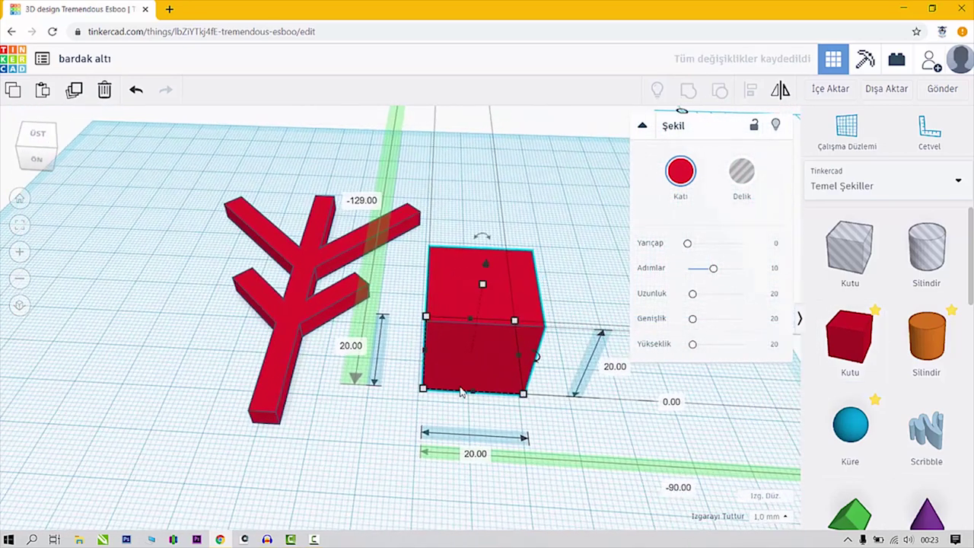
pyautogui.click(614, 368)
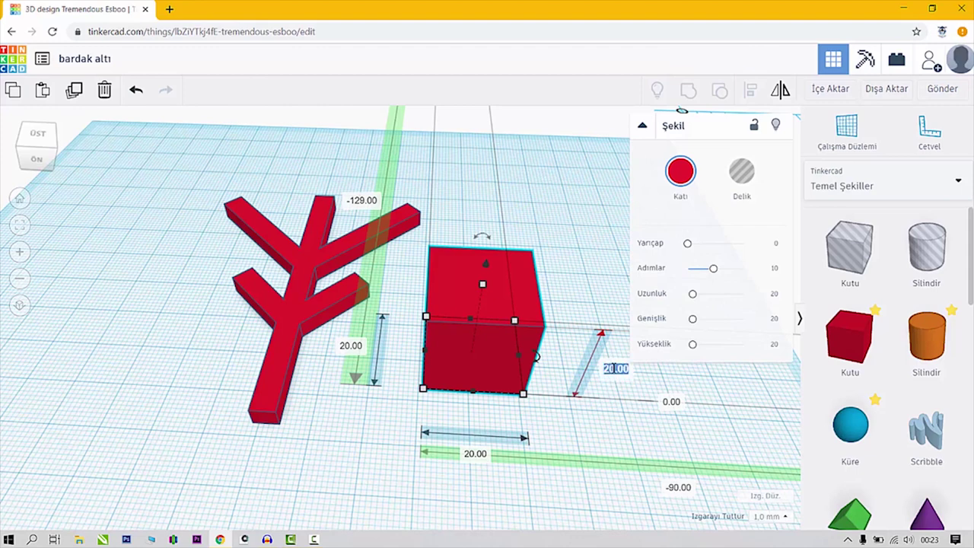
pyautogui.press('BackSpace')
pyautogui.write('4')
pyautogui.press('Return')
pyautogui.click(269, 375)
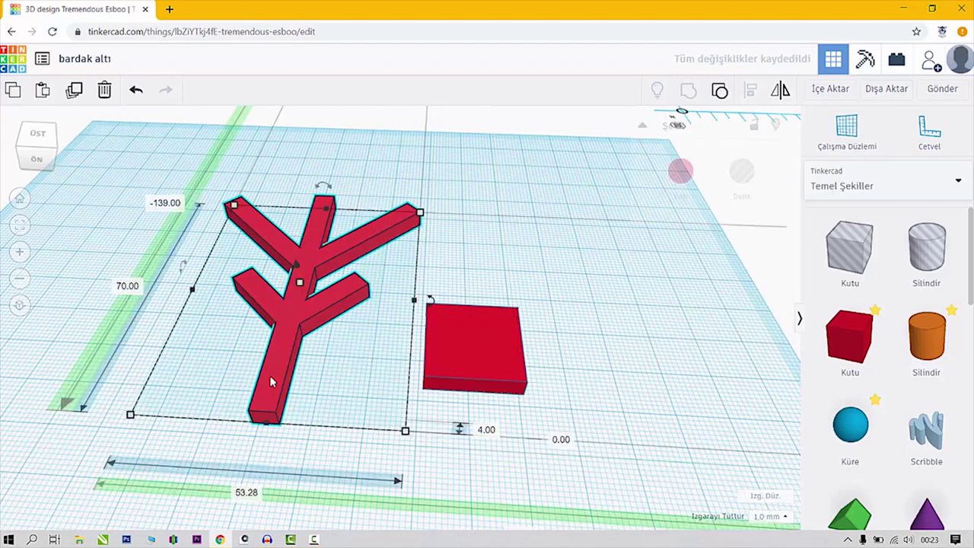
pyautogui.moveTo(304, 403); pyautogui.dragTo(320, 373, button='right')
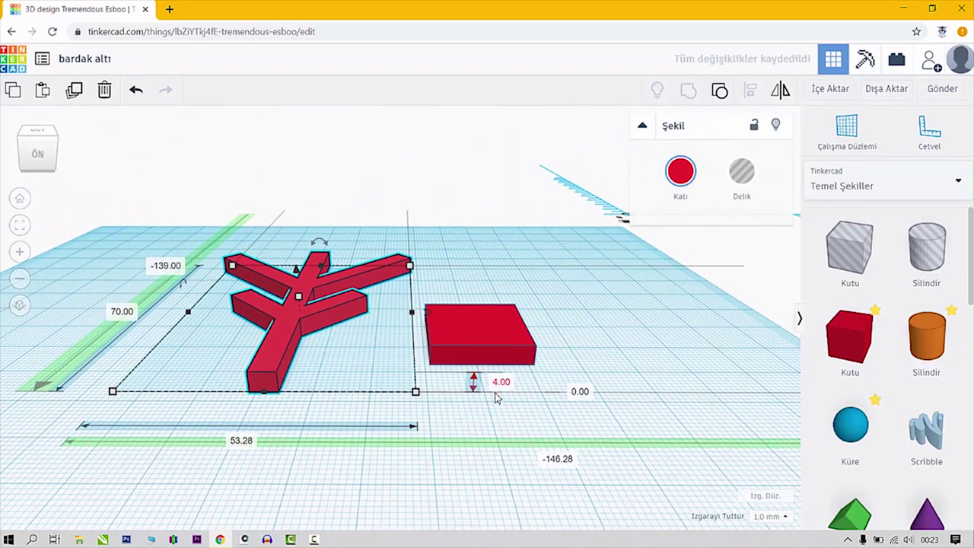
# Duplicate the 4 mm thick box, place the copy behind the original and resize it to 12 by 12 mm.
pyautogui.moveTo(522, 283); pyautogui.dragTo(479, 334, button='right')
pyautogui.click(480, 333)
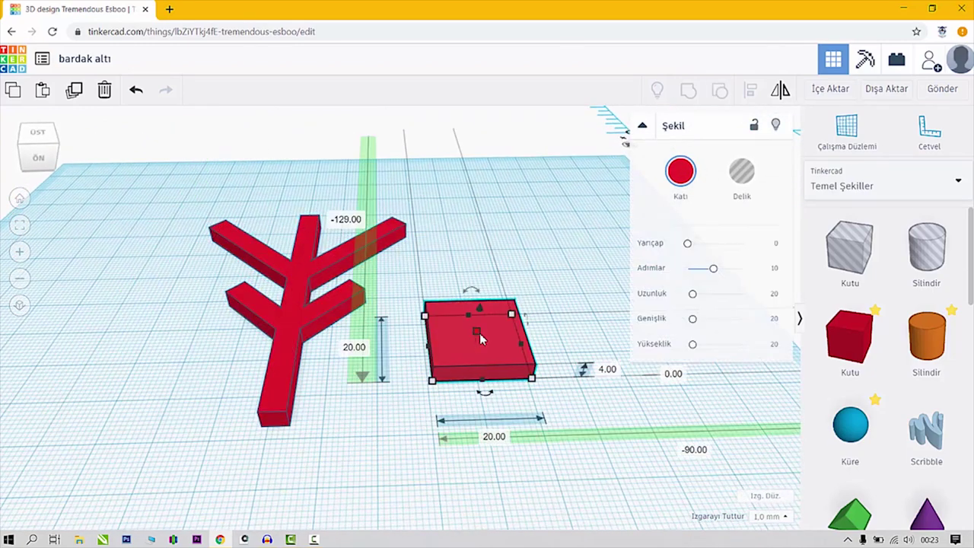
pyautogui.click(76, 91)
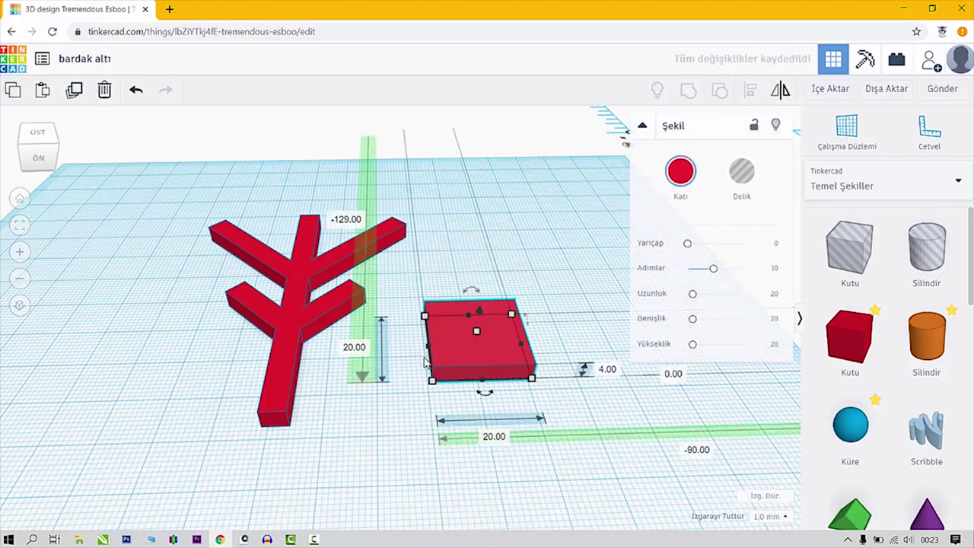
pyautogui.moveTo(461, 369); pyautogui.dragTo(518, 290)
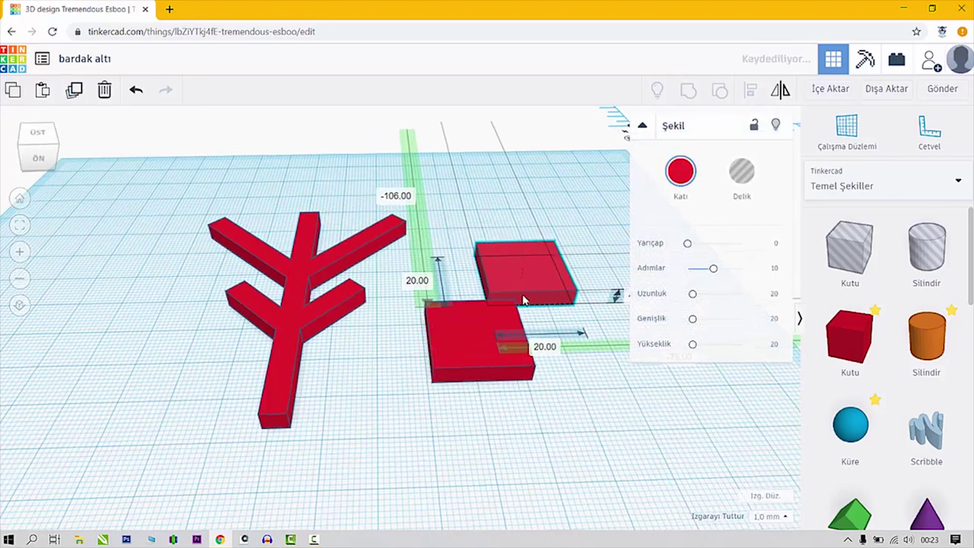
pyautogui.moveTo(522, 300); pyautogui.dragTo(531, 357, button='right')
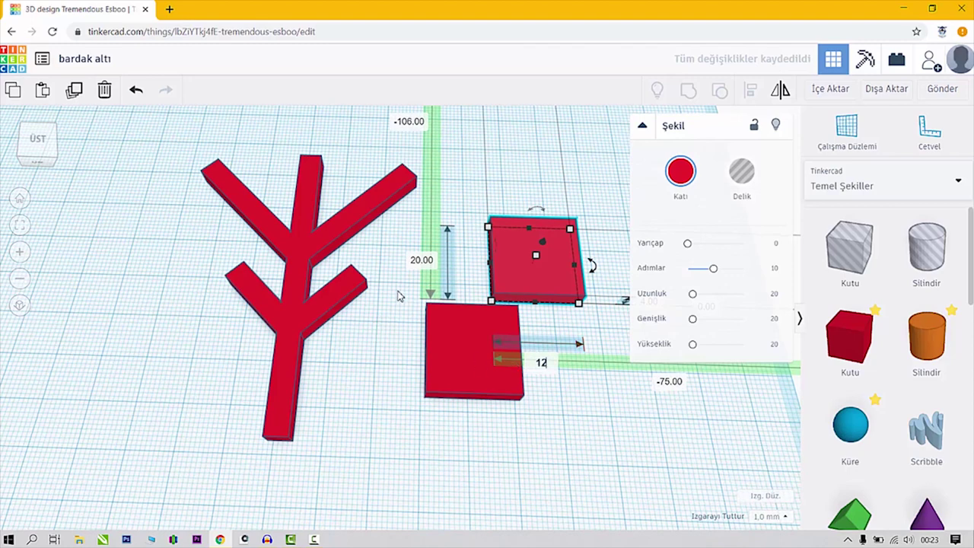
pyautogui.click(423, 262)
pyautogui.write('12')
pyautogui.press('Return')
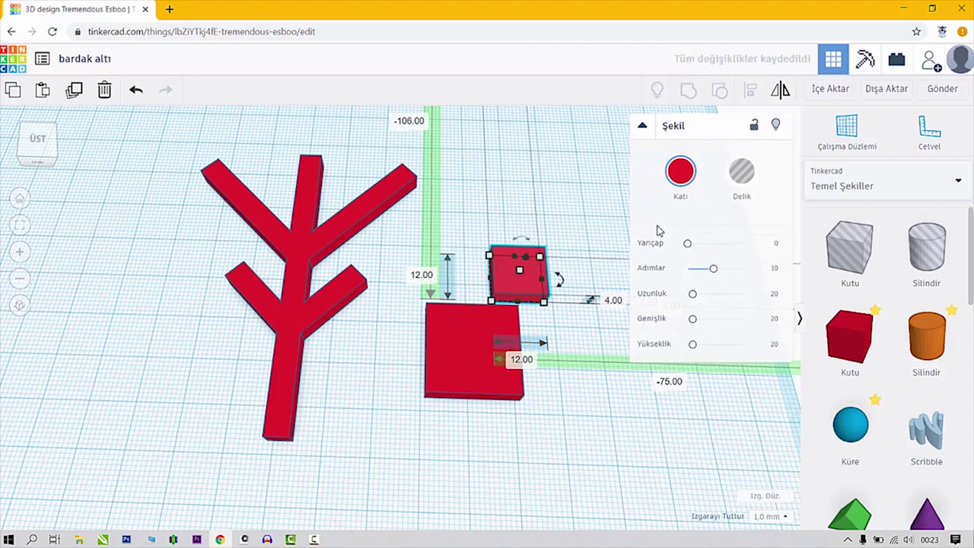
pyautogui.click(504, 200)
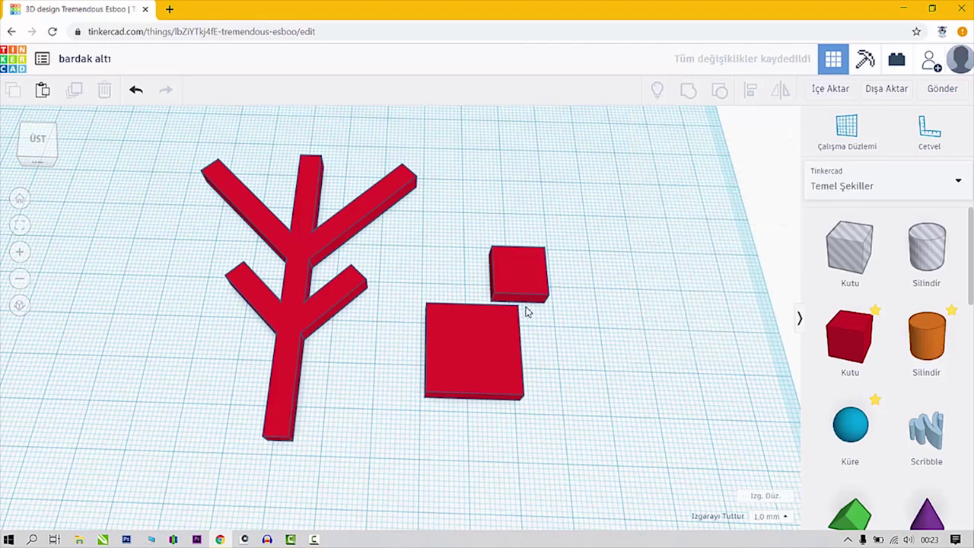
# Change the colour of the small 12 mm box to yellow.
pyautogui.click(533, 256)
pyautogui.click(690, 173)
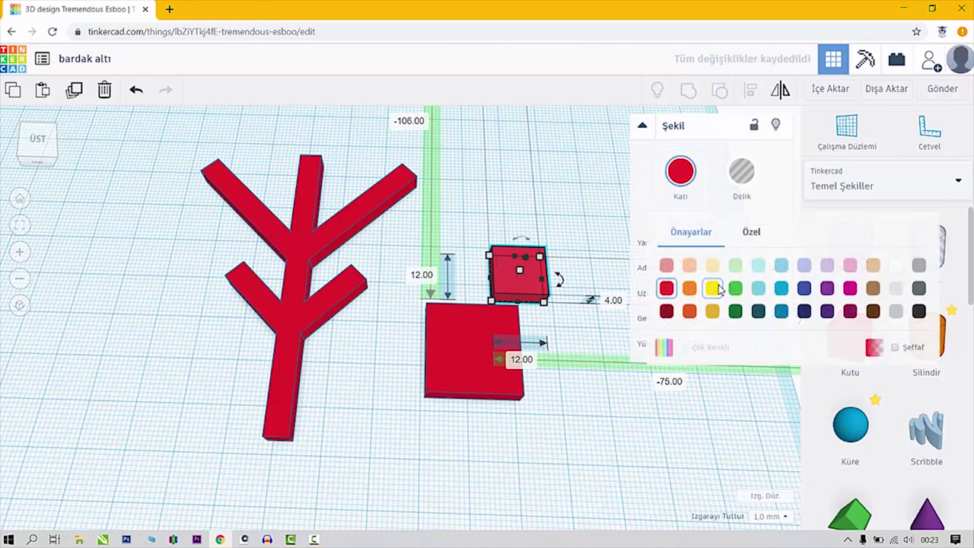
pyautogui.click(712, 287)
pyautogui.click(586, 284)
# Align the yellow box and the larger red box on their centres in both horizontal directions.
pyautogui.moveTo(600, 243); pyautogui.dragTo(466, 404)
pyautogui.click(748, 97)
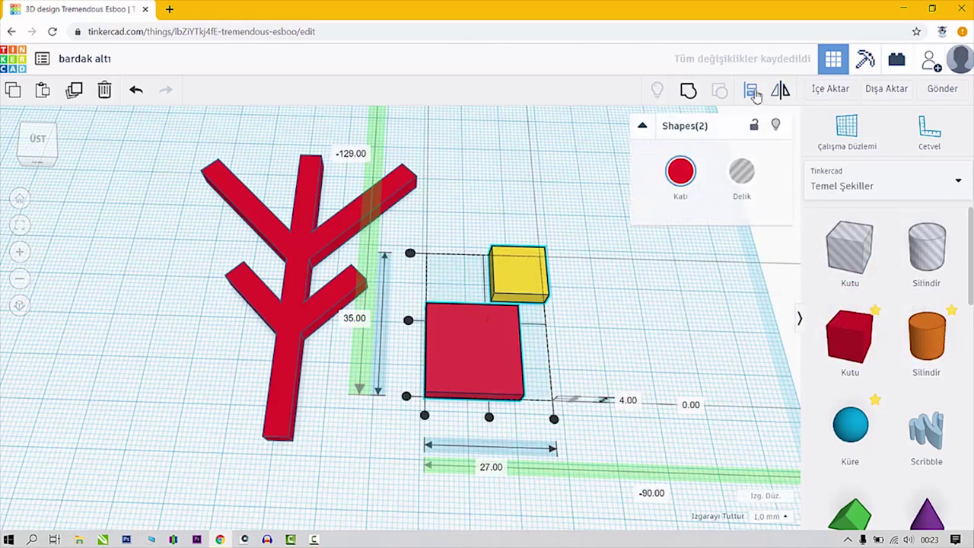
pyautogui.click(489, 419)
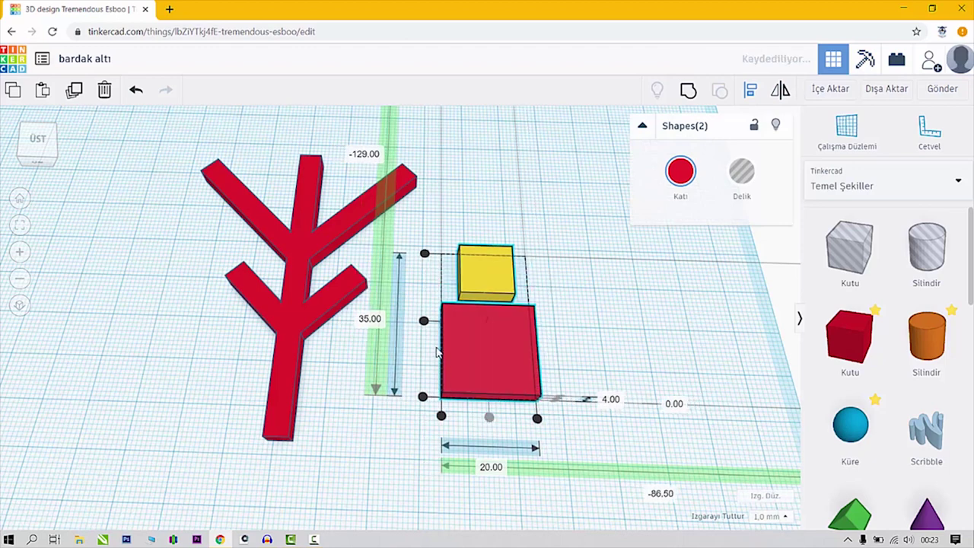
pyautogui.click(424, 321)
pyautogui.press('Escape')
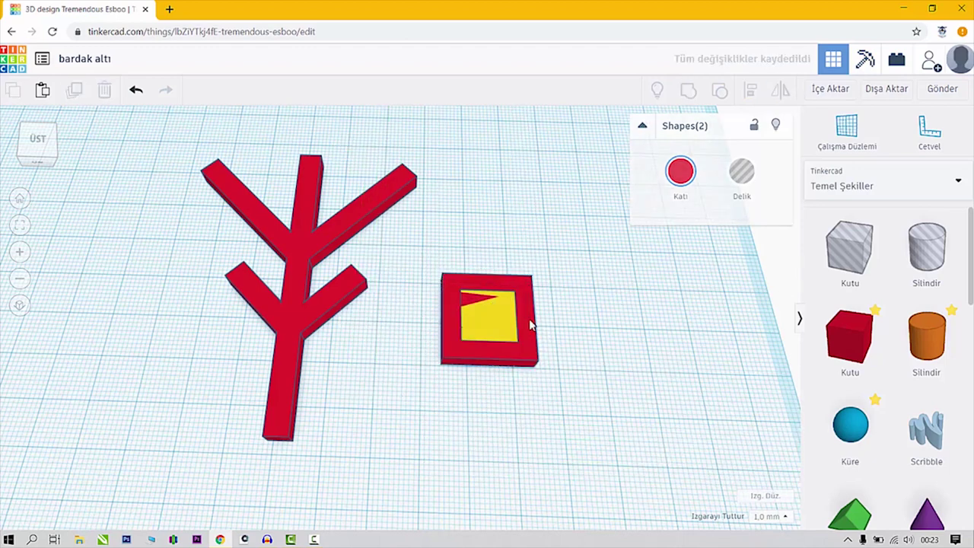
# Turn the yellow box into a hole and group it with the red box to form a square frame.
pyautogui.click(501, 329)
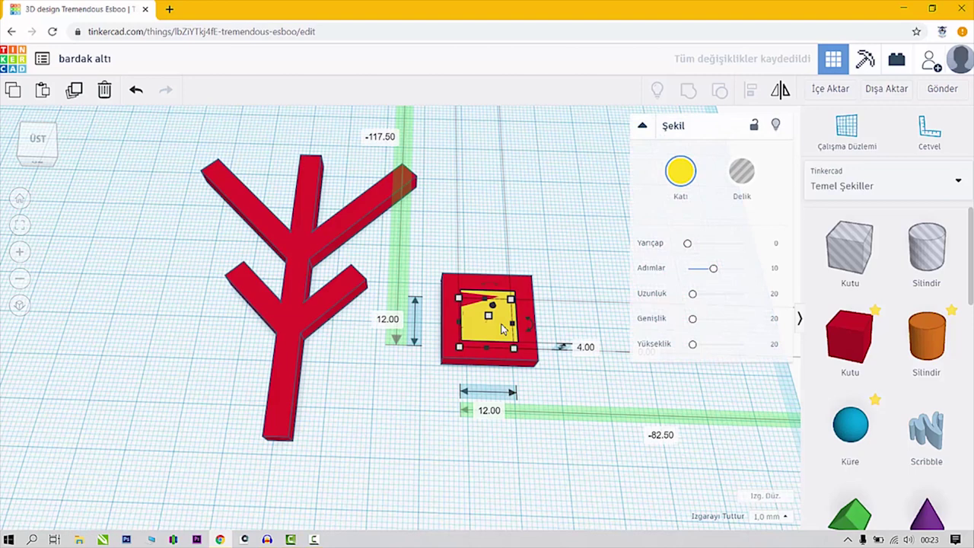
pyautogui.click(742, 175)
pyautogui.click(561, 251)
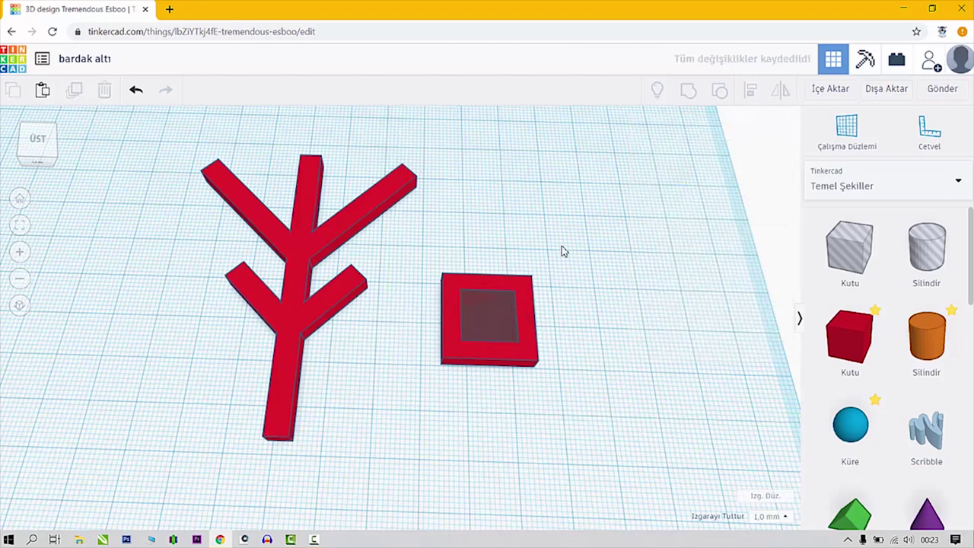
pyautogui.moveTo(608, 229); pyautogui.dragTo(438, 427)
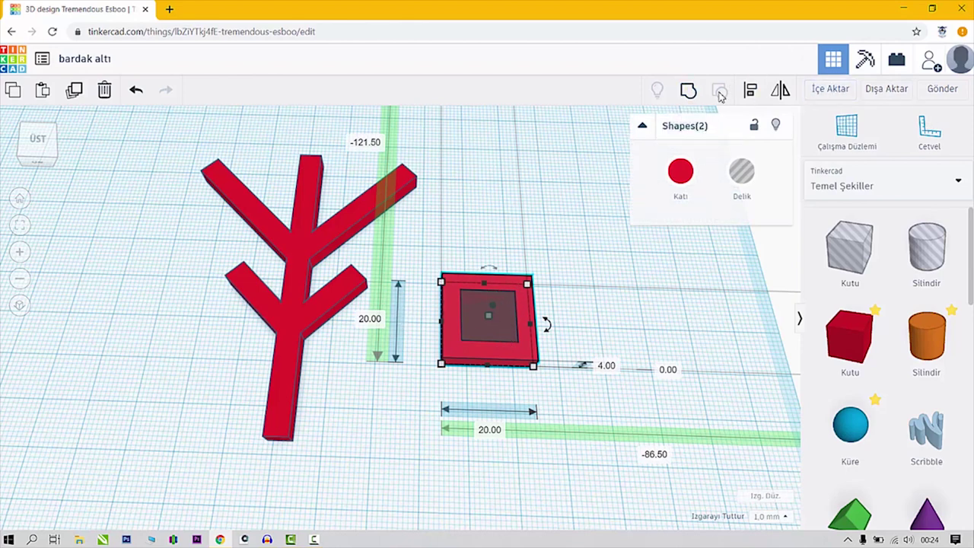
pyautogui.click(689, 91)
pyautogui.click(604, 276)
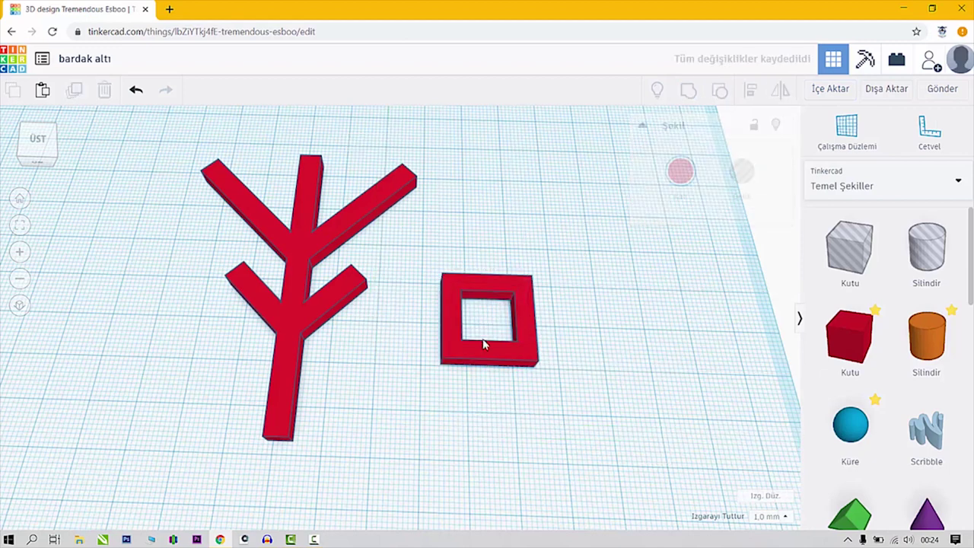
# Rotate the square frame 45° into a diamond and place it on the upper end of the branch shape's stem.
pyautogui.click(525, 307)
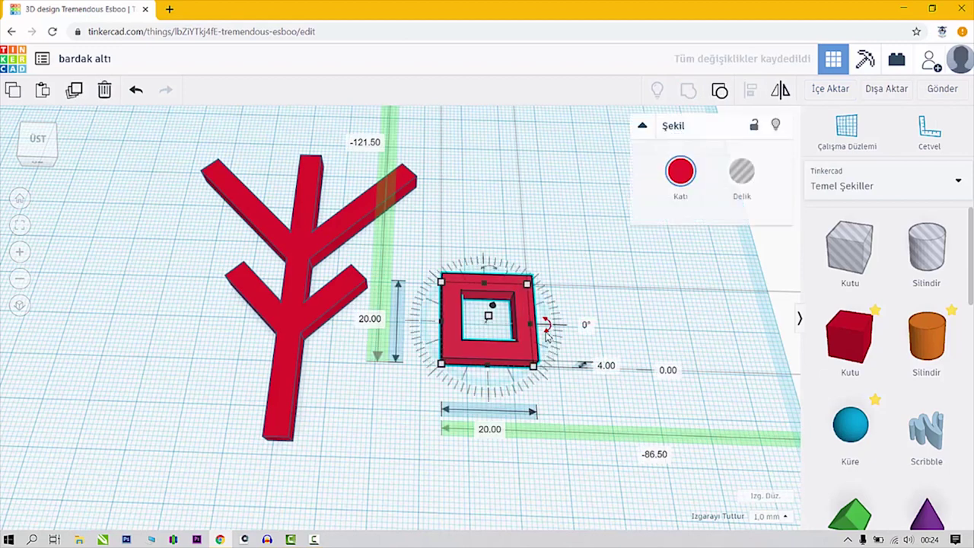
pyautogui.moveTo(522, 326); pyautogui.dragTo(552, 320, button='right')
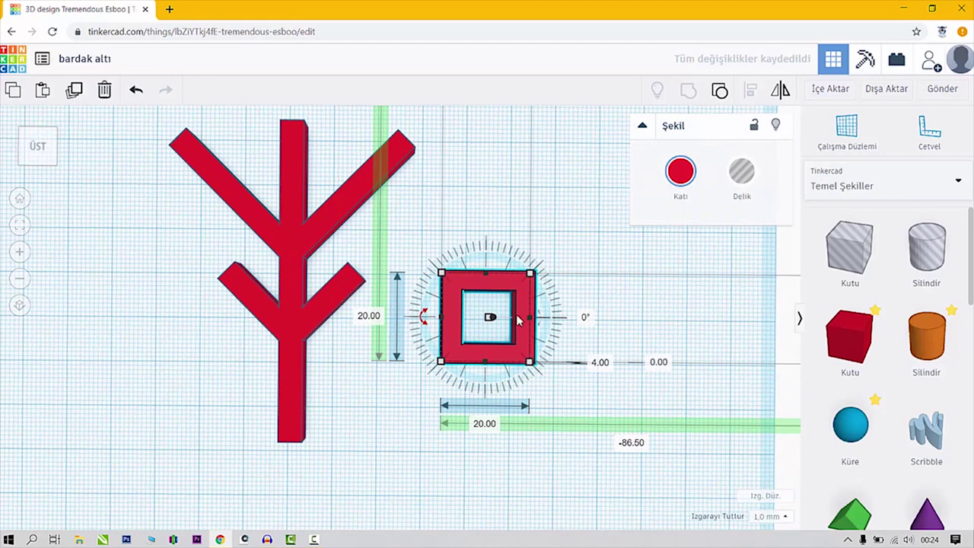
pyautogui.moveTo(426, 315); pyautogui.dragTo(456, 353)
pyautogui.moveTo(487, 328); pyautogui.dragTo(308, 185)
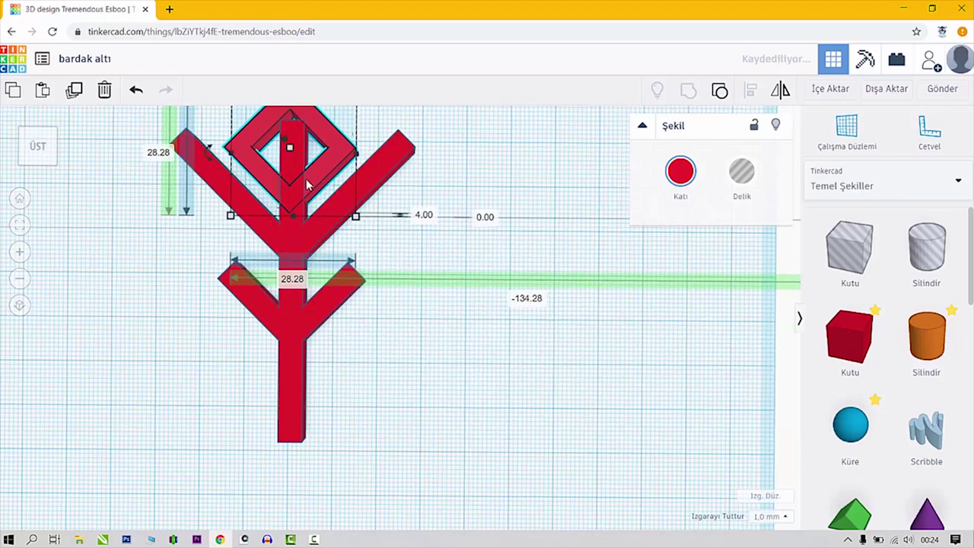
pyautogui.moveTo(308, 185); pyautogui.dragTo(352, 344, button='middle')
pyautogui.moveTo(364, 325); pyautogui.dragTo(368, 259)
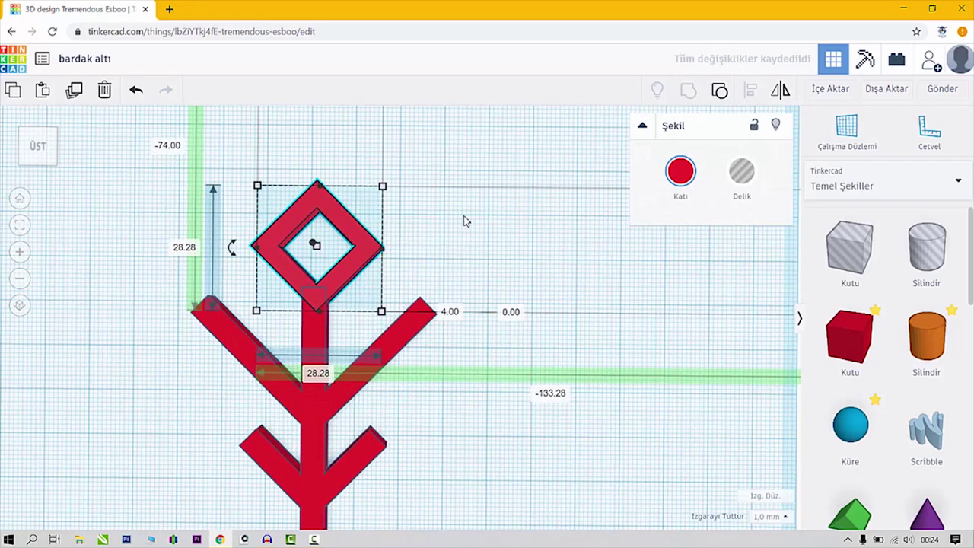
# Centre the diamond frame horizontally with the branch shape and group them into one shape.
pyautogui.moveTo(456, 162); pyautogui.dragTo(178, 434)
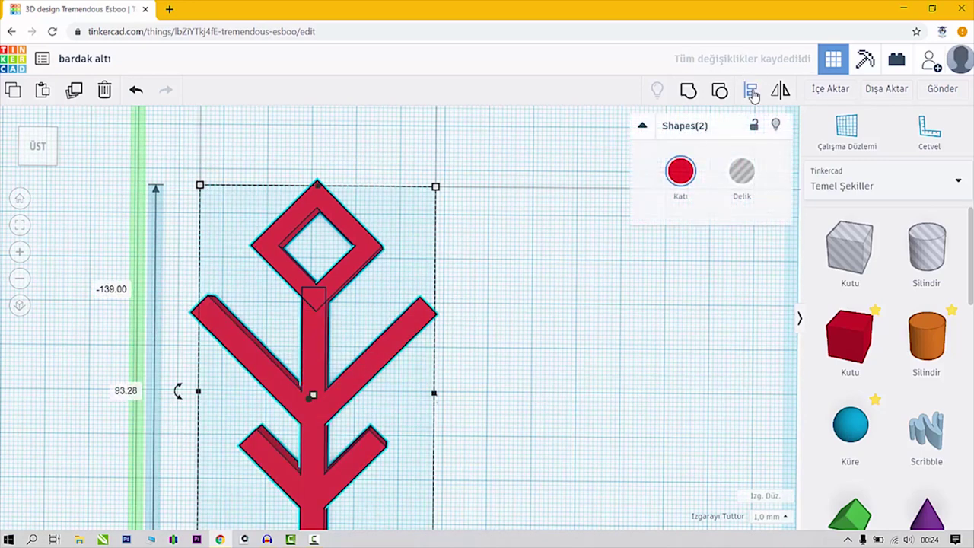
pyautogui.click(752, 91)
pyautogui.scroll(-5, 359, 215)
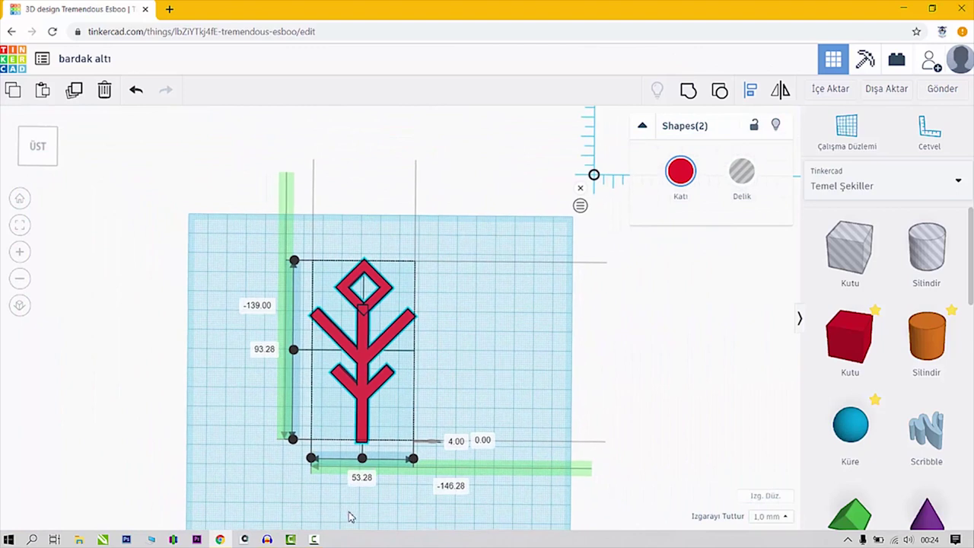
pyautogui.click(362, 459)
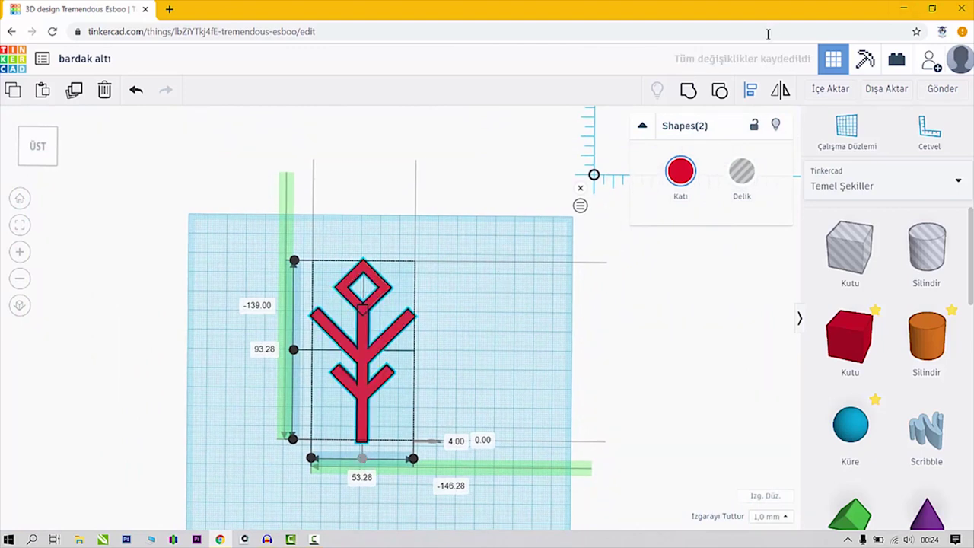
pyautogui.click(688, 89)
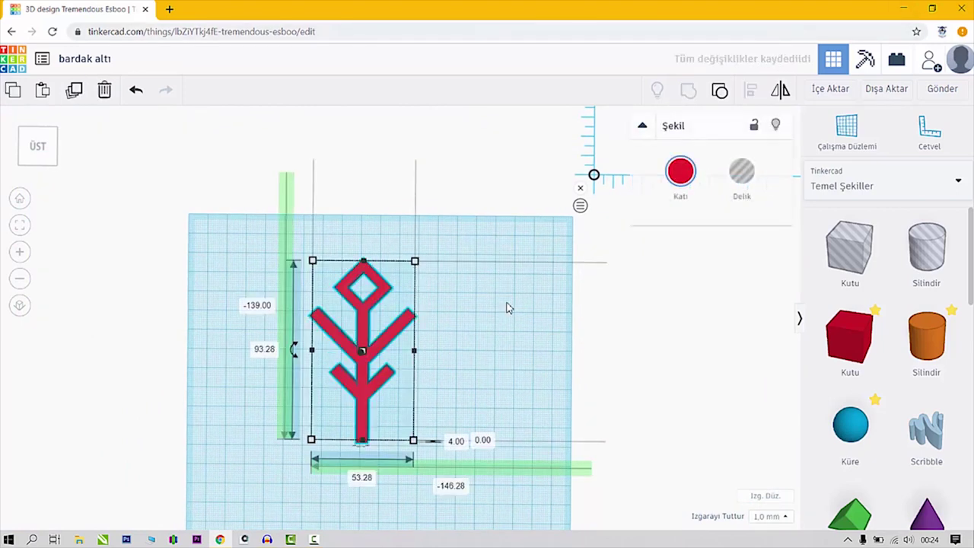
# Move the branch shape towards the workplane's back edge, duplicate it in place and mirror the copy along its length.
pyautogui.click(342, 401)
pyautogui.moveTo(365, 353); pyautogui.dragTo(372, 304)
pyautogui.moveTo(515, 353); pyautogui.dragTo(381, 318, button='right')
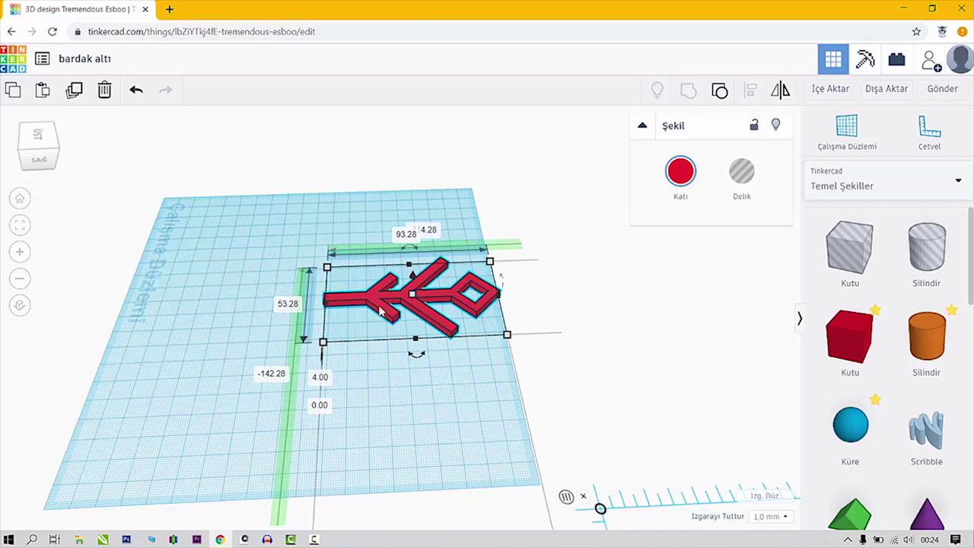
pyautogui.click(74, 90)
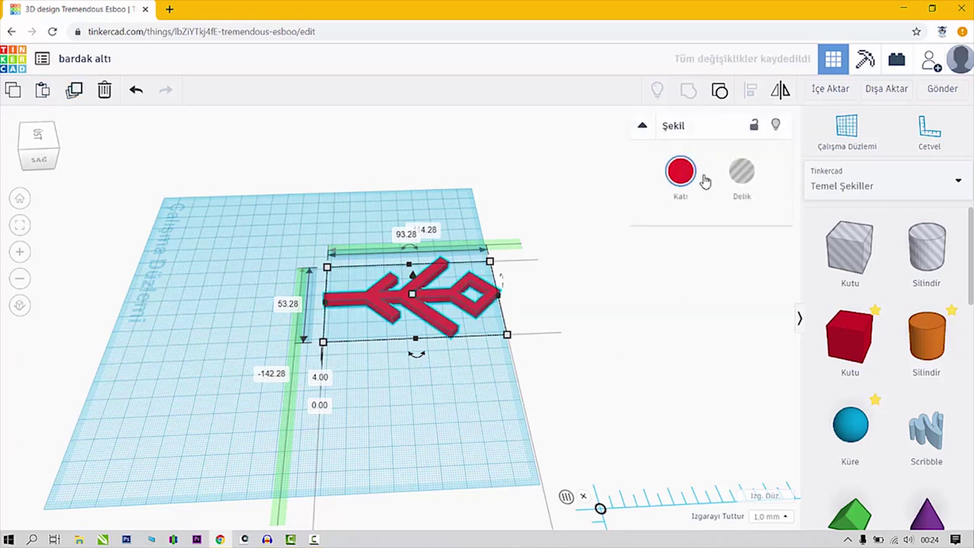
pyautogui.click(783, 96)
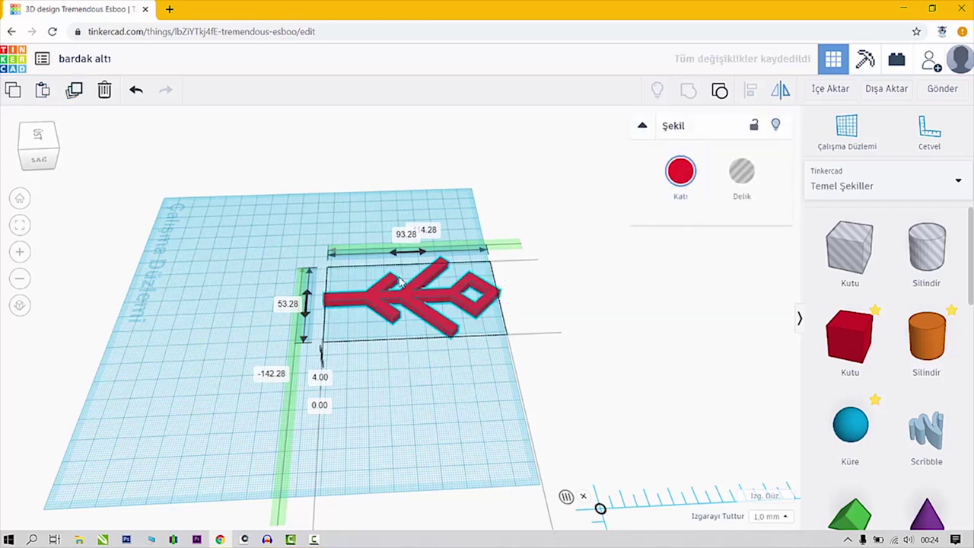
pyautogui.click(409, 252)
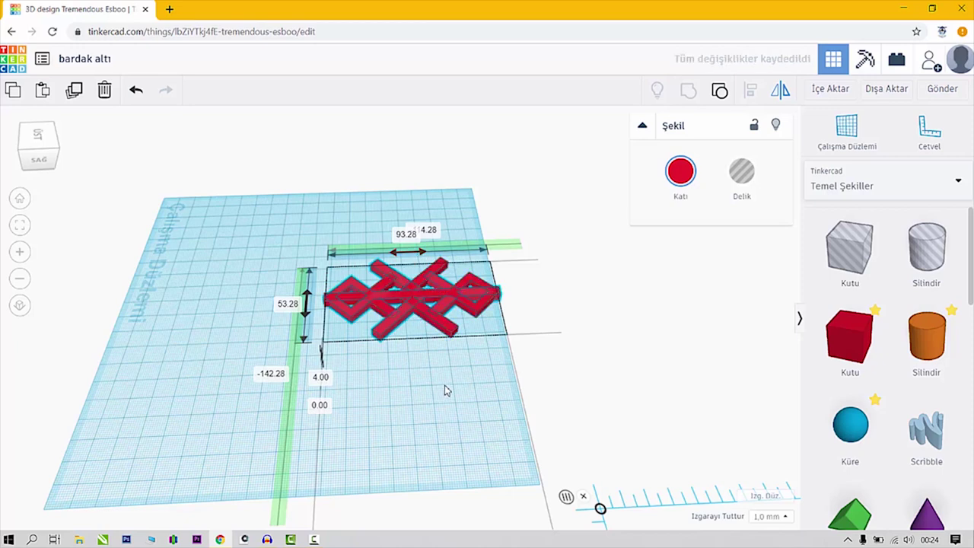
# Shift the mirrored copy lengthwise away from the original until a gap separates the two stem ends.
pyautogui.press('Left')
pyautogui.press('Left')
pyautogui.press('Left')
pyautogui.press('Left')
pyautogui.press('Left')
pyautogui.press('Left')
pyautogui.press('Left')
pyautogui.press('Left')
pyautogui.press('Left')
pyautogui.press('Left')
pyautogui.press('Left')
pyautogui.press('Left')
pyautogui.press('Left')
pyautogui.press('Left')
pyautogui.press('Left')
pyautogui.press('Left')
pyautogui.press('Left')
pyautogui.press('Left')
pyautogui.press('Left')
pyautogui.press('Left')
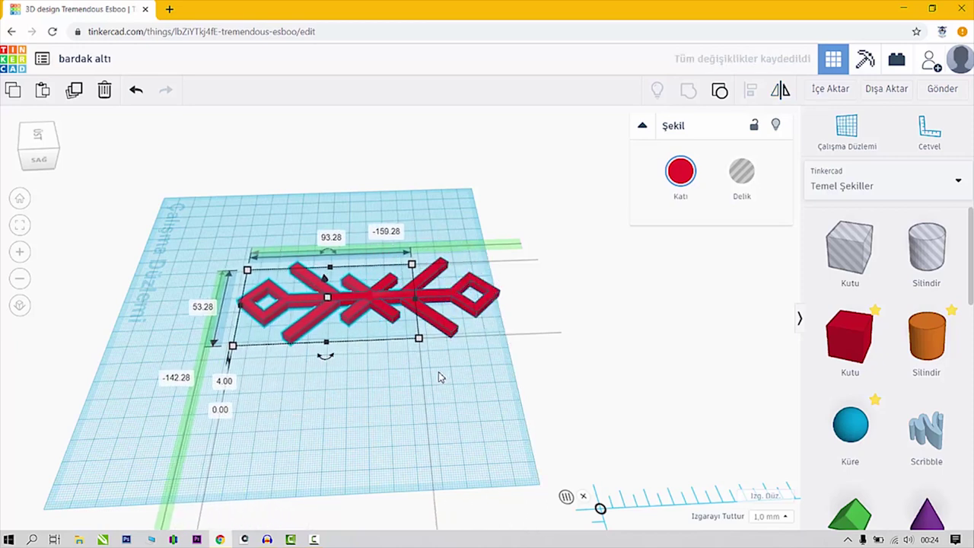
pyautogui.press('Left')
pyautogui.press('Left')
pyautogui.press('Left')
pyautogui.press('Left')
pyautogui.press('Left')
pyautogui.press('Left')
pyautogui.press('Left')
pyautogui.press('Left')
pyautogui.press('Left')
pyautogui.press('Left')
pyautogui.press('Left')
pyautogui.press('Left')
pyautogui.press('Left')
pyautogui.press('Left')
pyautogui.press('Left')
pyautogui.press('Left')
pyautogui.press('Left')
pyautogui.press('Left')
pyautogui.press('Left')
pyautogui.press('Left')
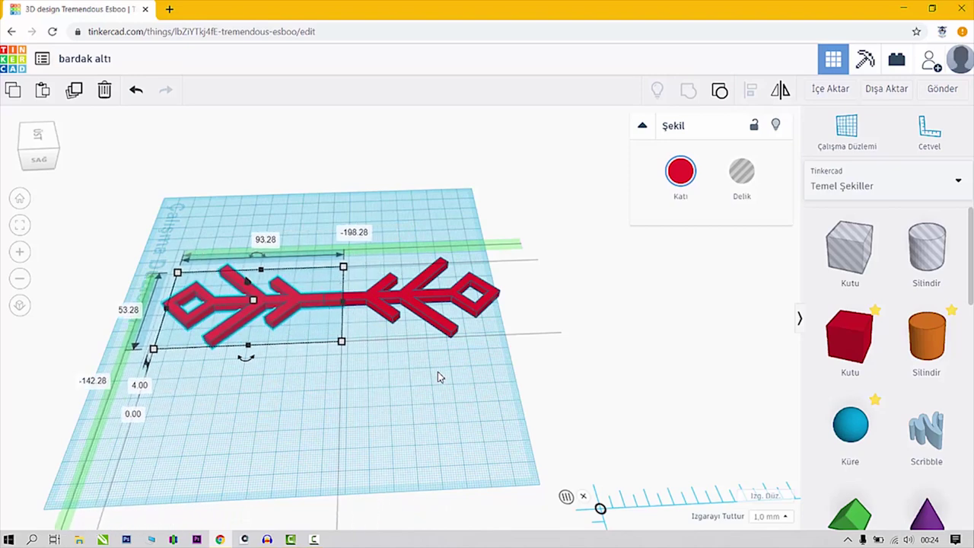
pyautogui.press('Left')
pyautogui.press('Left')
pyautogui.press('Left')
pyautogui.press('Left')
pyautogui.press('Left')
pyautogui.press('Left')
pyautogui.press('Left')
pyautogui.press('Left')
pyautogui.press('Left')
pyautogui.press('Left')
pyautogui.press('Left')
pyautogui.press('Left')
pyautogui.press('Left')
pyautogui.press('Left')
pyautogui.press('Left')
pyautogui.press('Left')
pyautogui.press('Left')
pyautogui.press('Left')
pyautogui.press('Left')
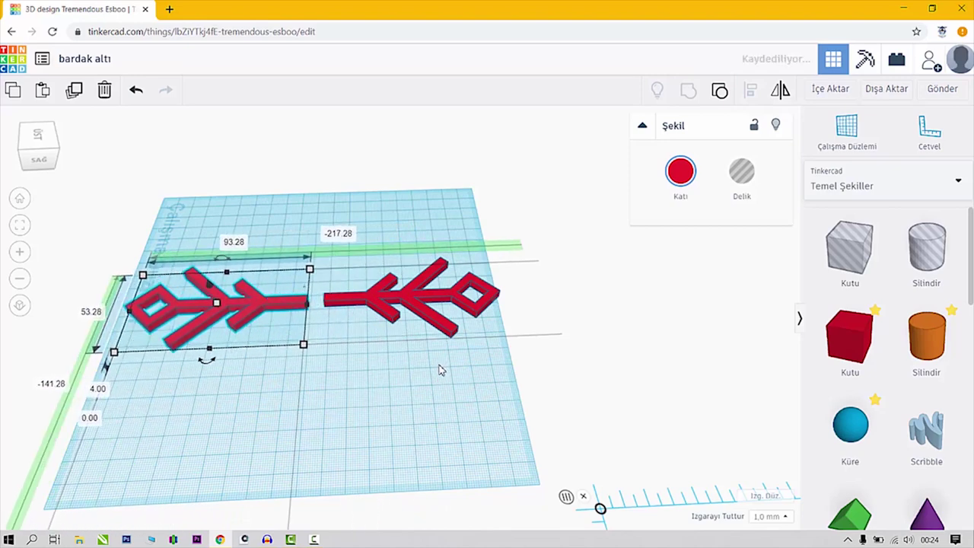
# Move the mirrored copy back towards the original until their stems overlap by about 17 mm.
pyautogui.moveTo(438, 370); pyautogui.dragTo(404, 398, button='right')
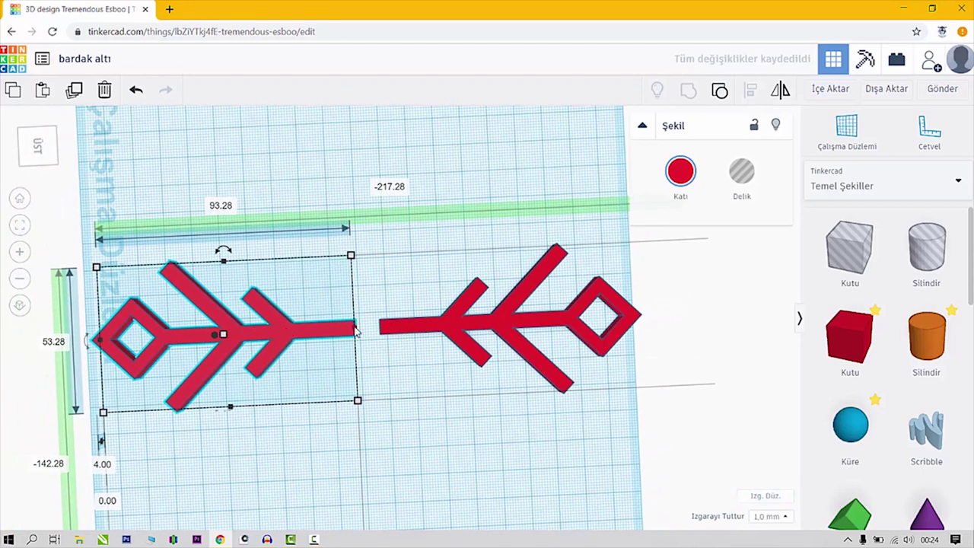
pyautogui.press('Right')
pyautogui.press('Right')
pyautogui.press('Right')
pyautogui.press('Right')
pyautogui.press('Right')
pyautogui.press('Right')
pyautogui.press('Right')
pyautogui.press('Right')
pyautogui.press('Right')
pyautogui.press('Right')
pyautogui.press('Right')
pyautogui.press('Right')
pyautogui.press('Right')
pyautogui.press('Right')
pyautogui.press('Right')
pyautogui.press('Right')
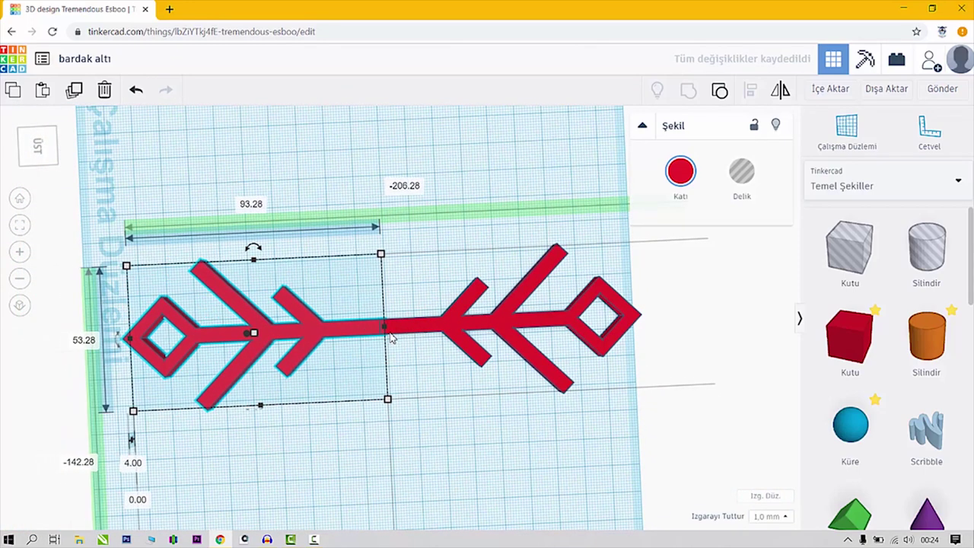
pyautogui.press('Right')
pyautogui.press('Right')
pyautogui.press('Right')
pyautogui.press('Right')
pyautogui.press('Right')
pyautogui.press('Right')
pyautogui.press('Right')
pyautogui.press('Right')
pyautogui.press('Right')
pyautogui.press('Right')
pyautogui.press('Right')
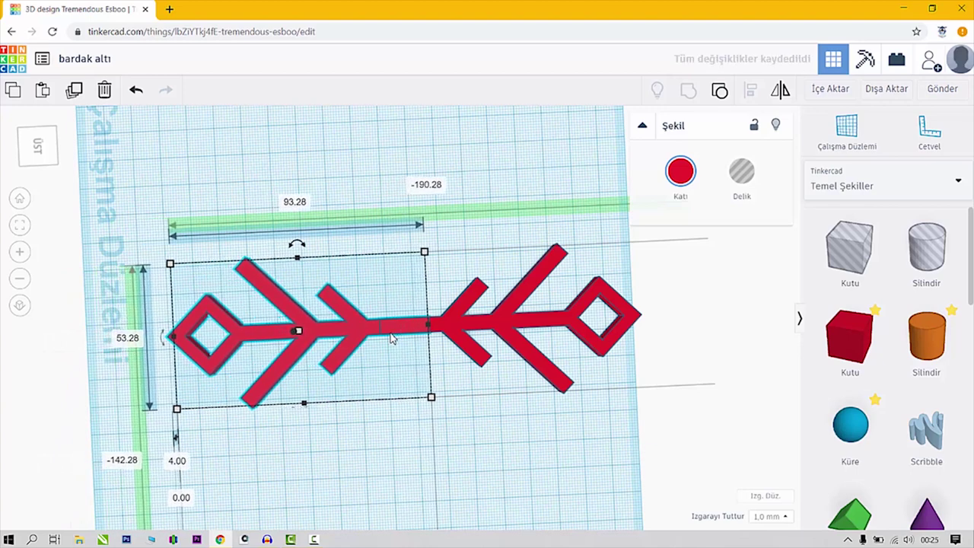
# Group the two mirrored branch halves into one double-ended shape.
pyautogui.moveTo(149, 231); pyautogui.dragTo(684, 461)
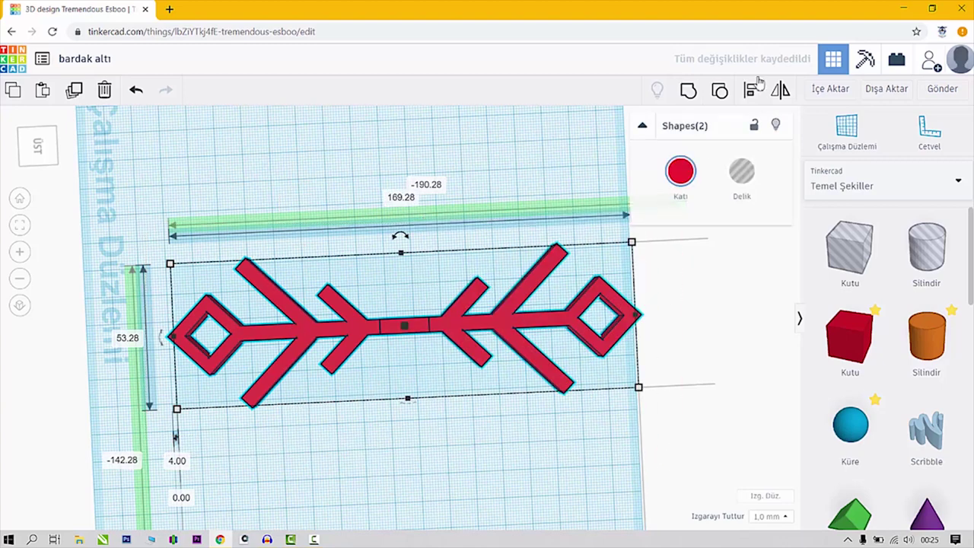
pyautogui.click(689, 99)
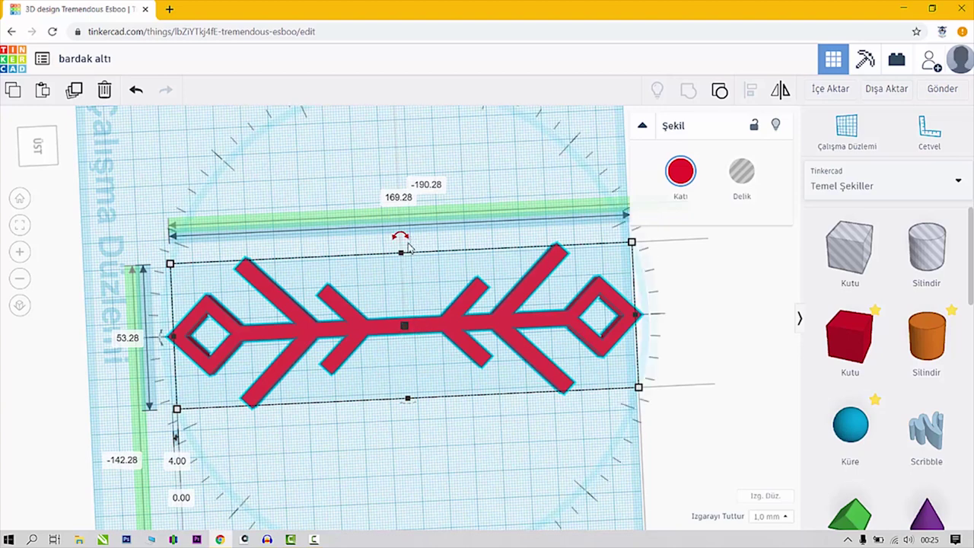
pyautogui.moveTo(400, 238)
pyautogui.mouseDown()
pyautogui.moveTo(330, 284)
pyautogui.moveTo(352, 248)
pyautogui.moveTo(400, 237)
pyautogui.mouseUp()
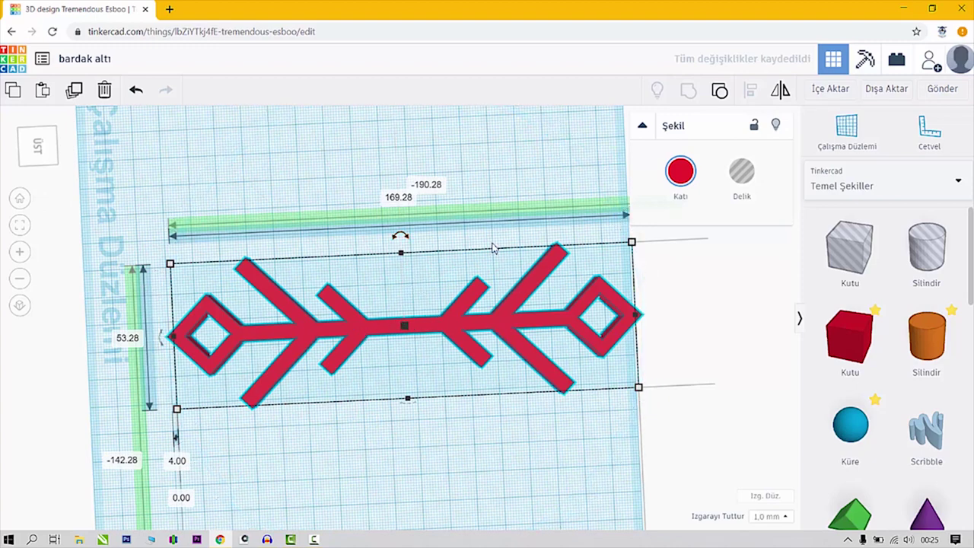
# Duplicate the double-ended branch in place, rotate the copy 45° clockwise and repeat the rotated duplication into an eight-armed snowflake.
pyautogui.click(74, 91)
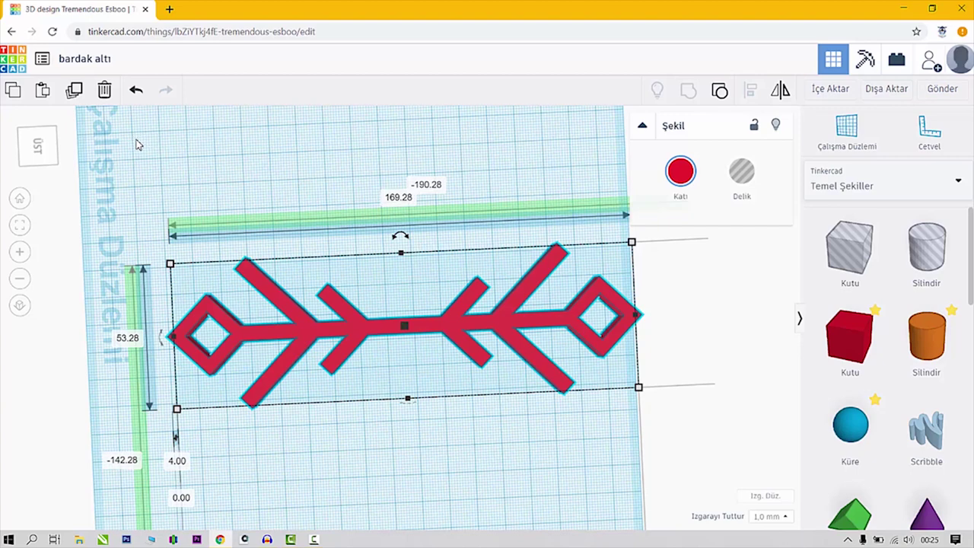
pyautogui.click(147, 208)
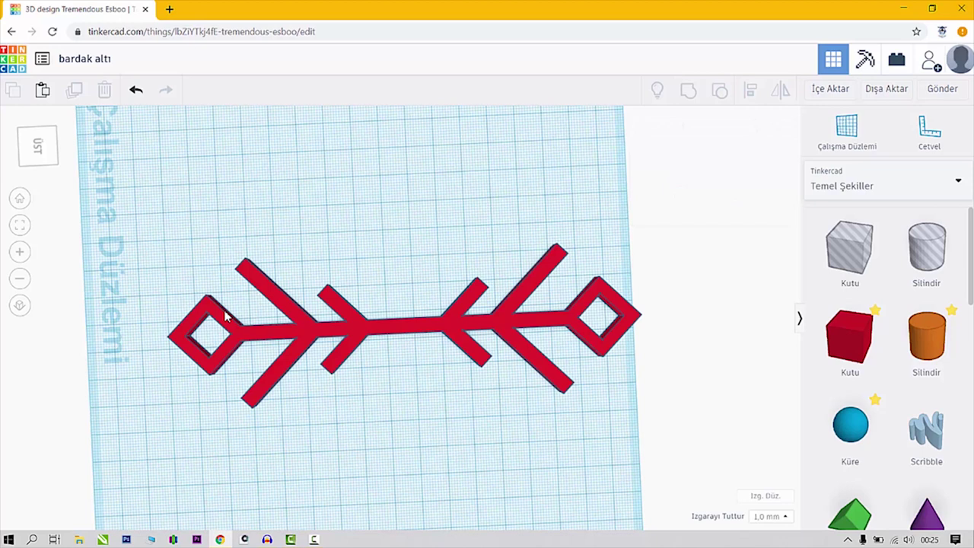
pyautogui.click(287, 325)
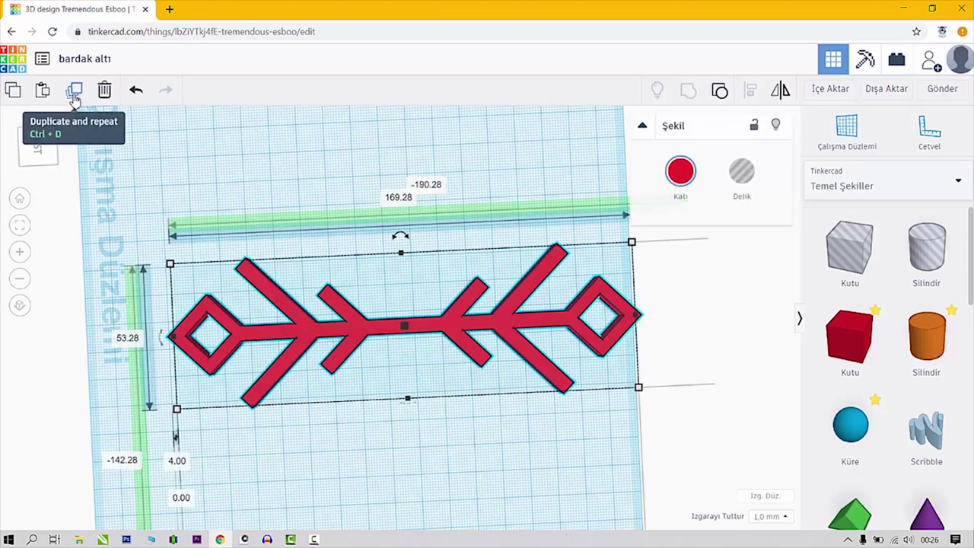
pyautogui.click(73, 93)
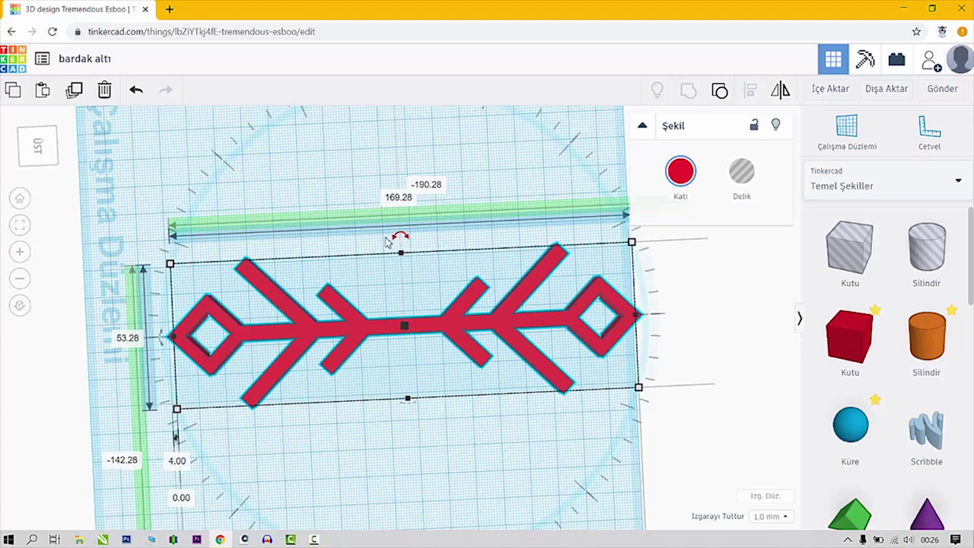
pyautogui.moveTo(399, 238); pyautogui.dragTo(455, 259)
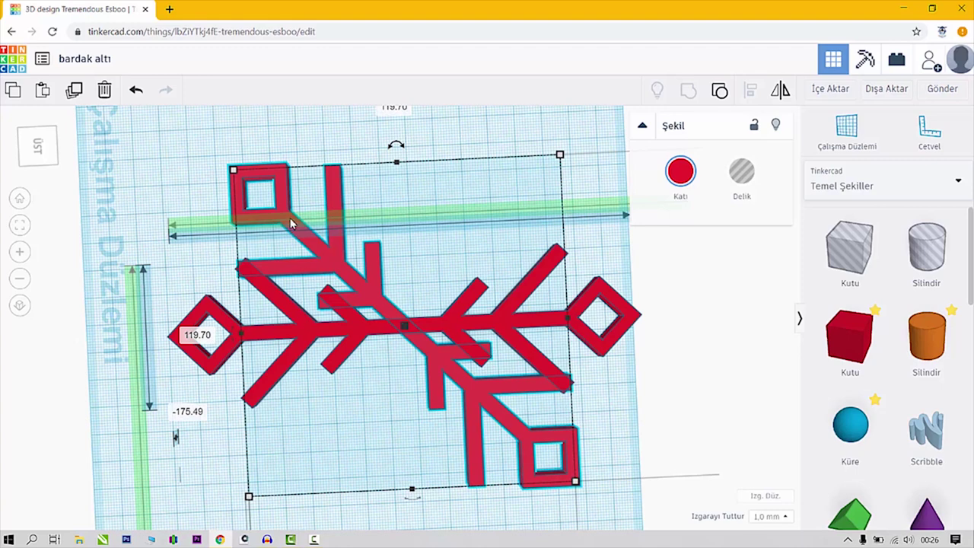
pyautogui.click(74, 91)
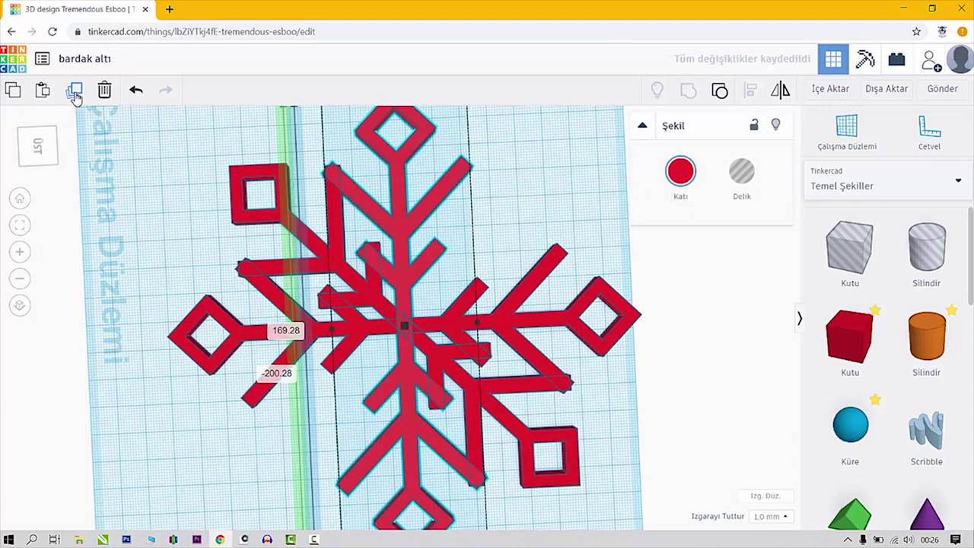
pyautogui.press('f')
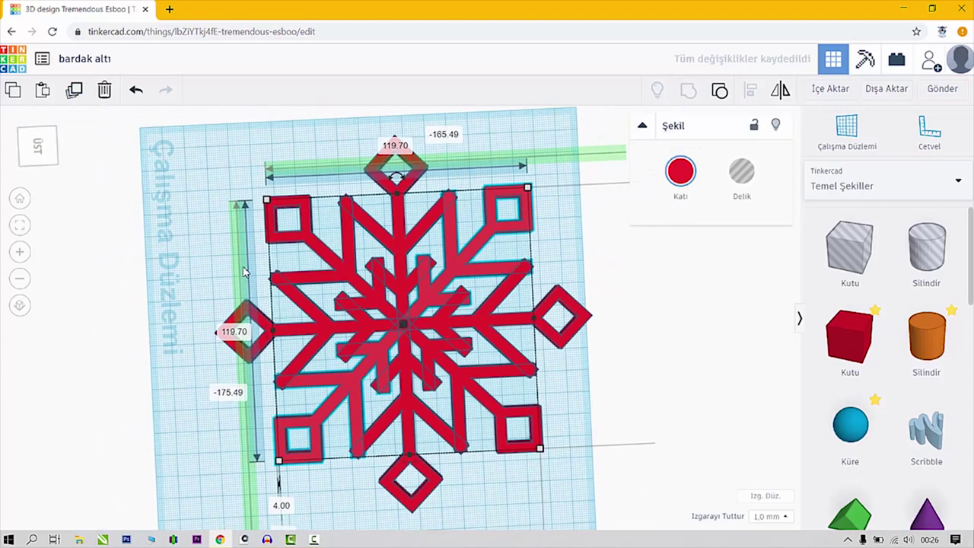
pyautogui.click(173, 217)
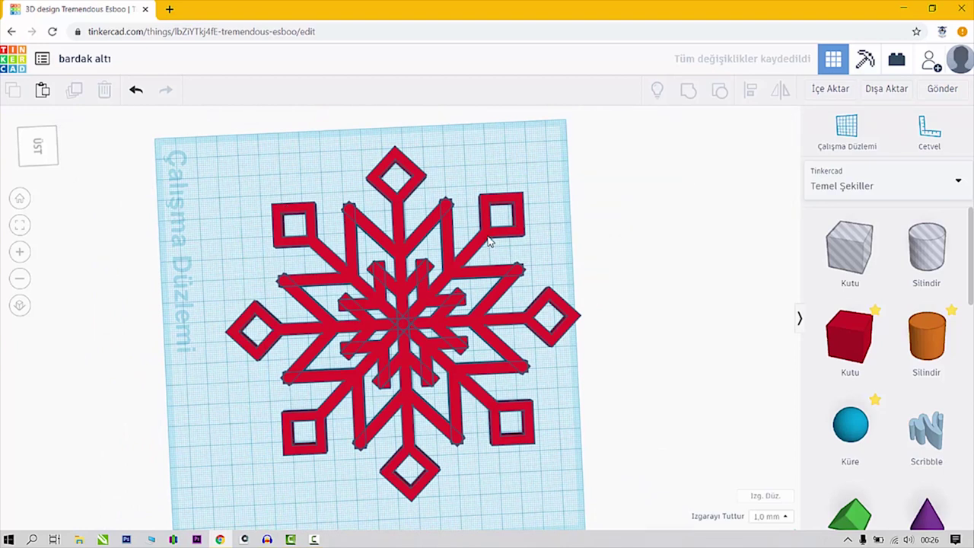
# Undo the rotated duplicates back to the single double-ended branch.
pyautogui.click(137, 90)
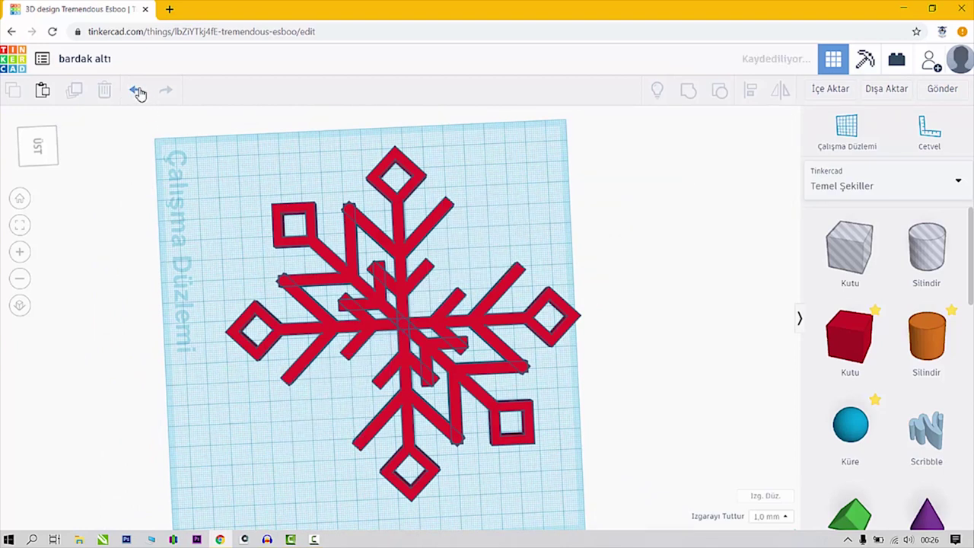
pyautogui.click(137, 91)
pyautogui.click(137, 90)
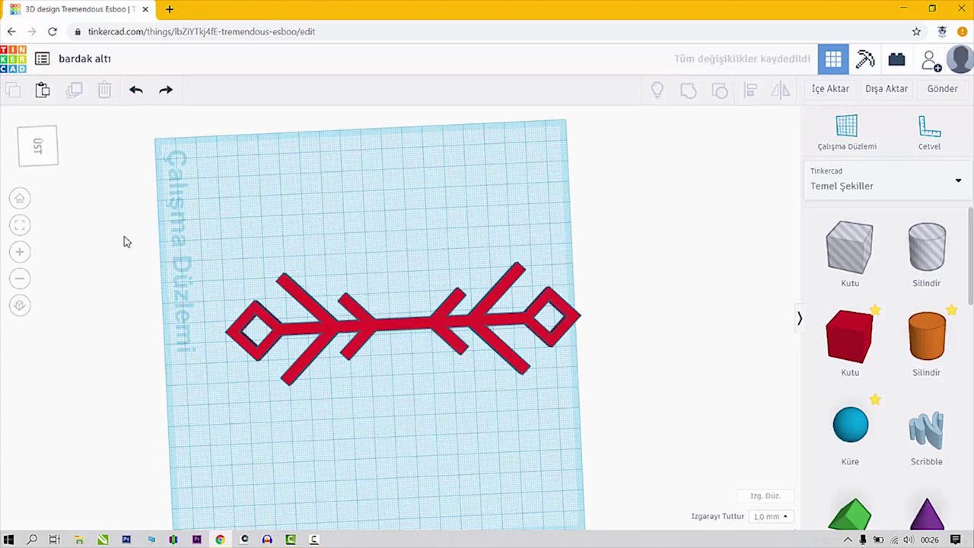
# Duplicate the double-ended branch in place again and rotate the copy 45° clockwise about its centre.
pyautogui.moveTo(282, 413); pyautogui.dragTo(317, 348, button='right')
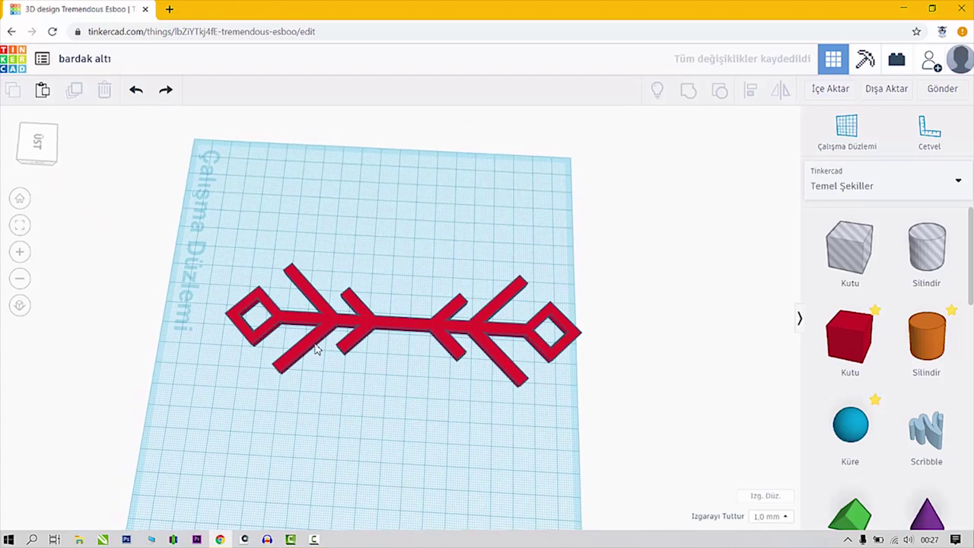
pyautogui.keyDown('alt'); pyautogui.moveTo(346, 316); pyautogui.dragTo(289, 323); pyautogui.keyUp('alt')
pyautogui.click(289, 324)
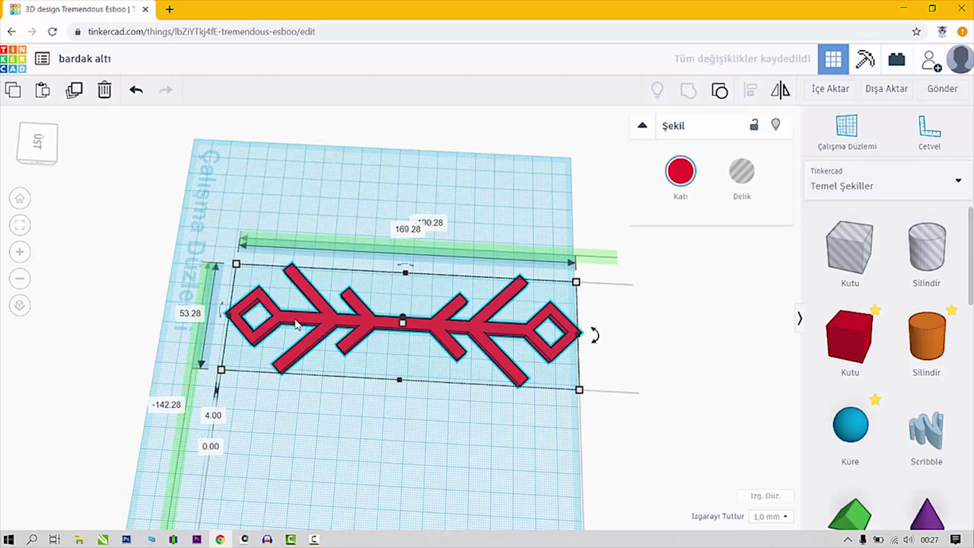
pyautogui.click(75, 98)
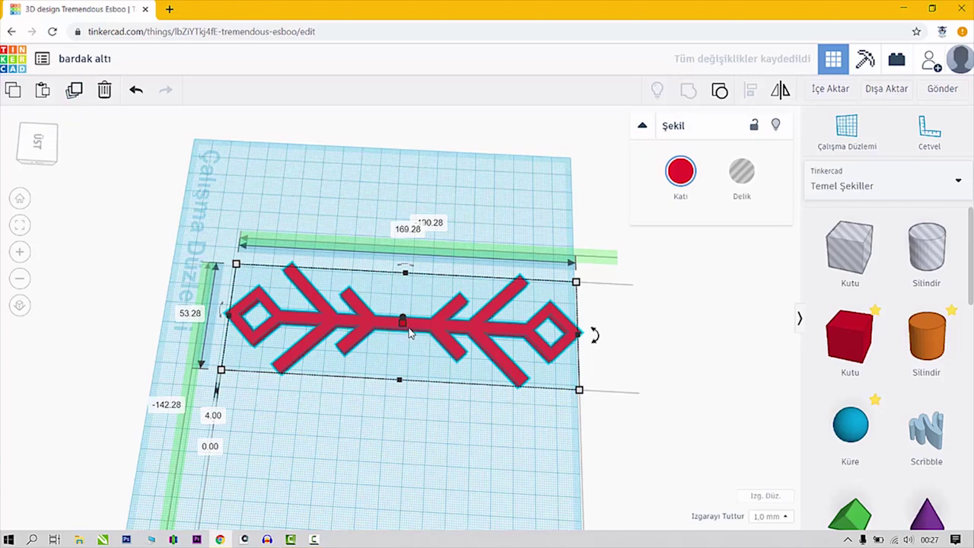
pyautogui.moveTo(594, 334); pyautogui.dragTo(528, 434)
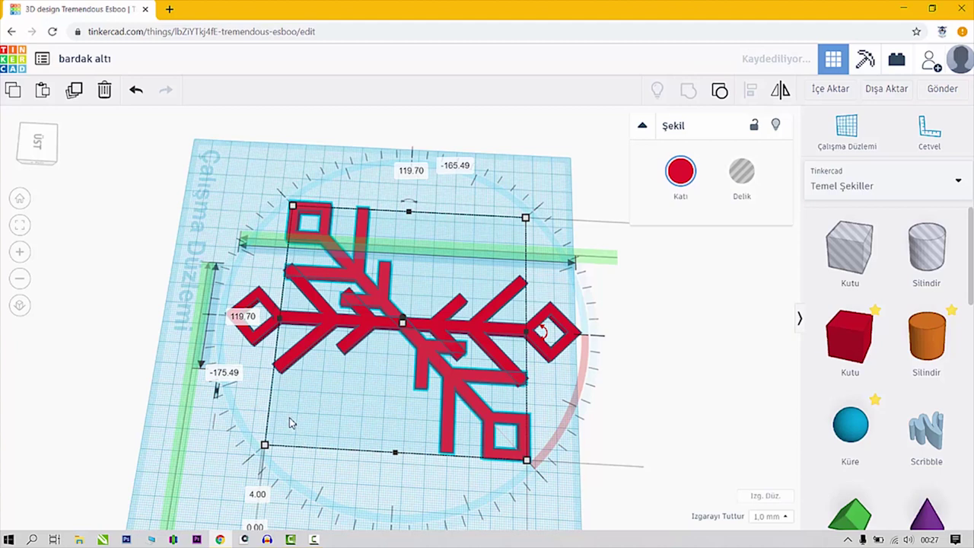
pyautogui.click(171, 334)
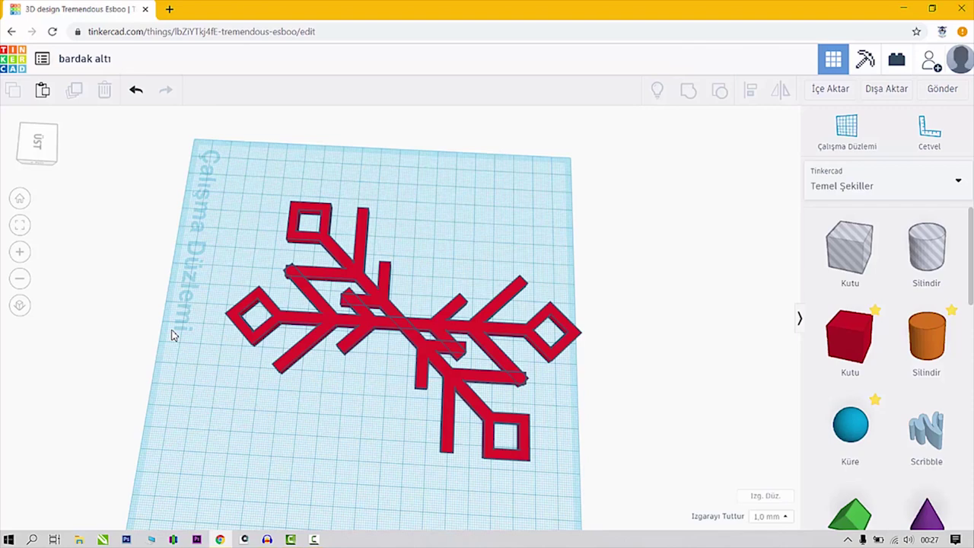
# Try duplicating the diagonal branch in place, and delete the diagonal shapes to leave only the original lengthwise branch.
pyautogui.click(327, 241)
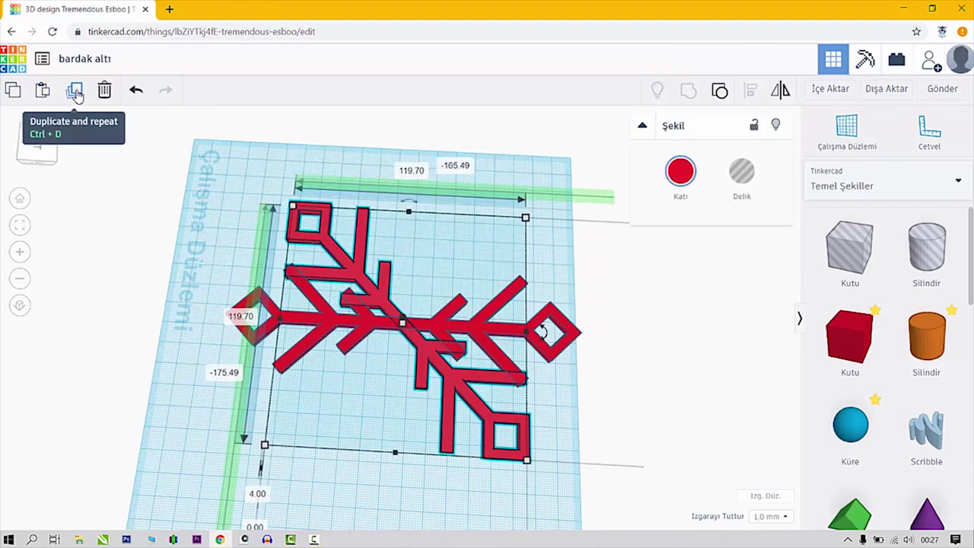
pyautogui.click(75, 92)
pyautogui.moveTo(330, 242); pyautogui.dragTo(317, 242)
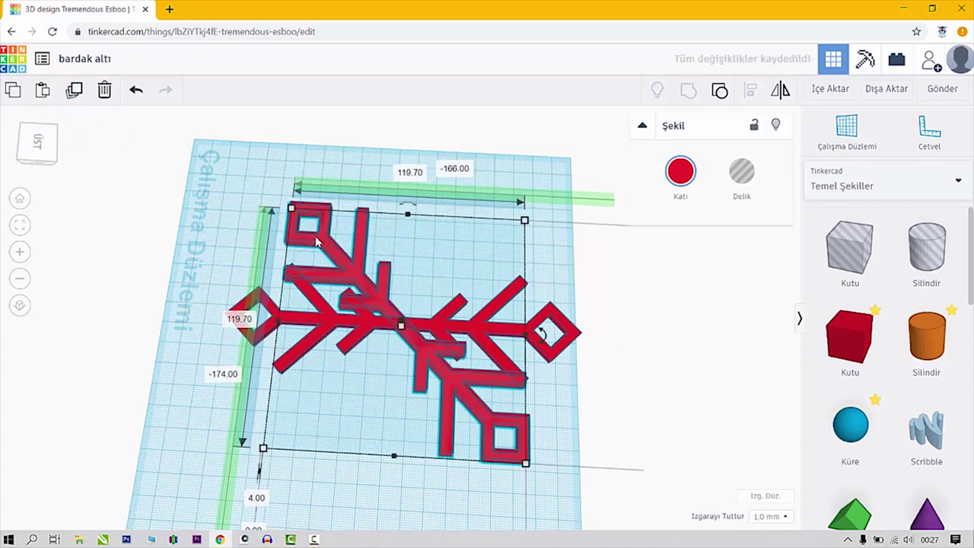
pyautogui.press('Escape')
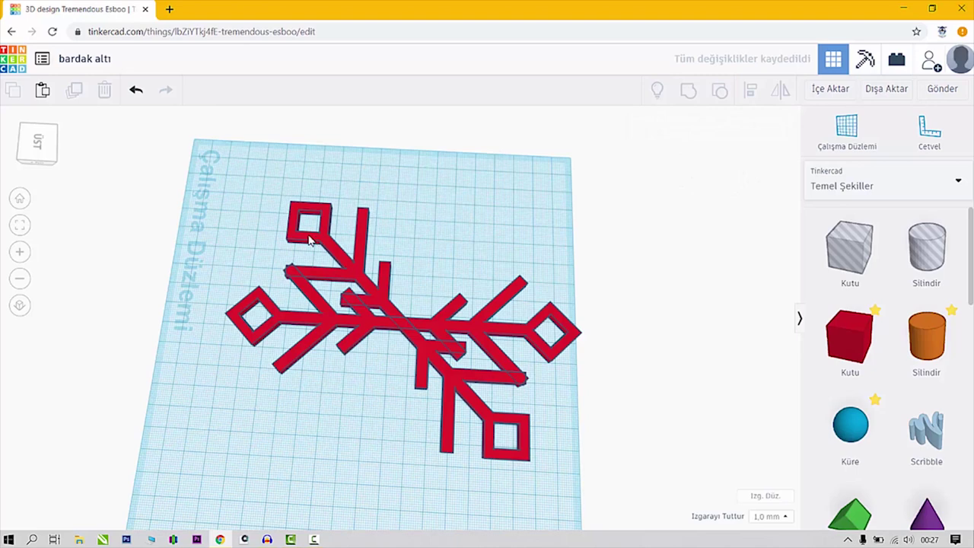
pyautogui.click(315, 241)
pyautogui.press('Delete')
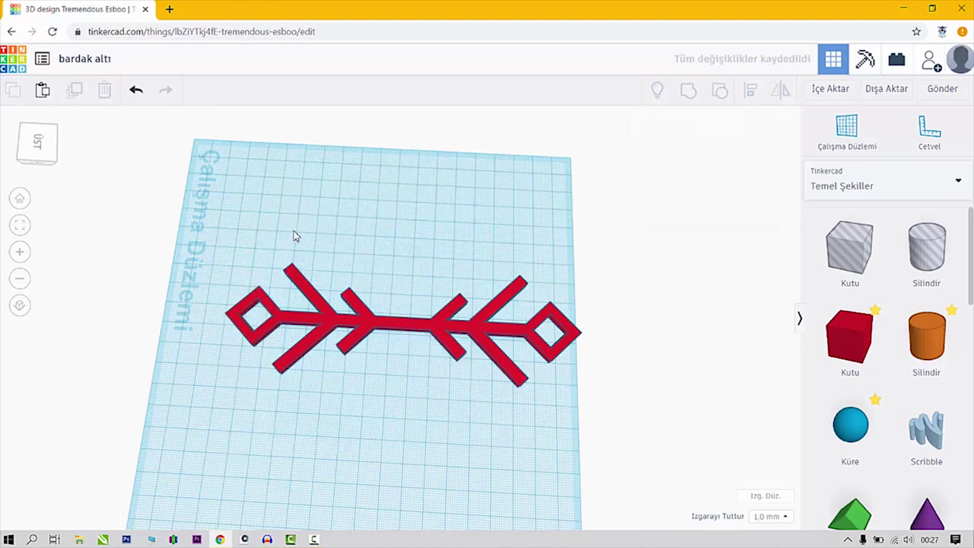
# Duplicate the original double-ended branch in place and rotate the copy 22.5° clockwise.
pyautogui.click(375, 323)
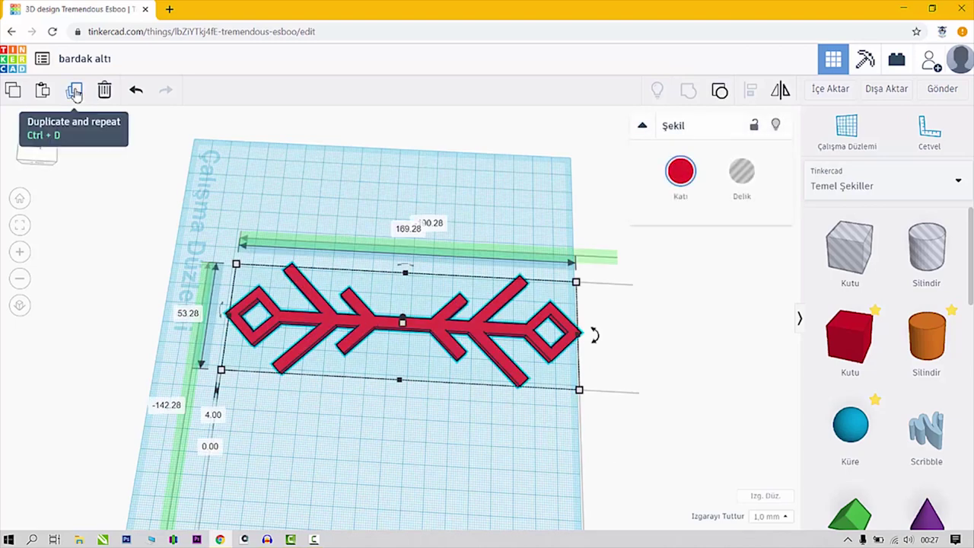
pyautogui.click(74, 93)
pyautogui.moveTo(592, 355)
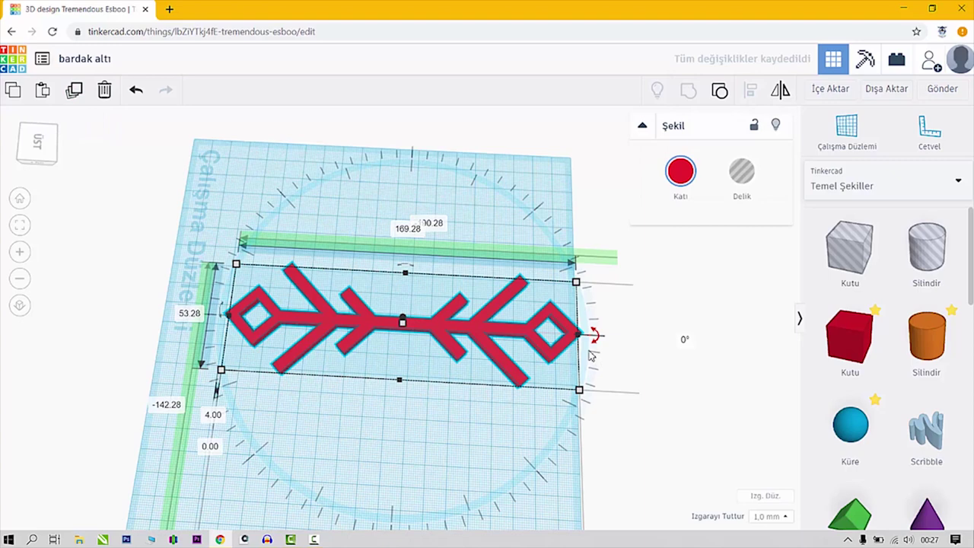
pyautogui.moveTo(597, 339); pyautogui.dragTo(546, 388)
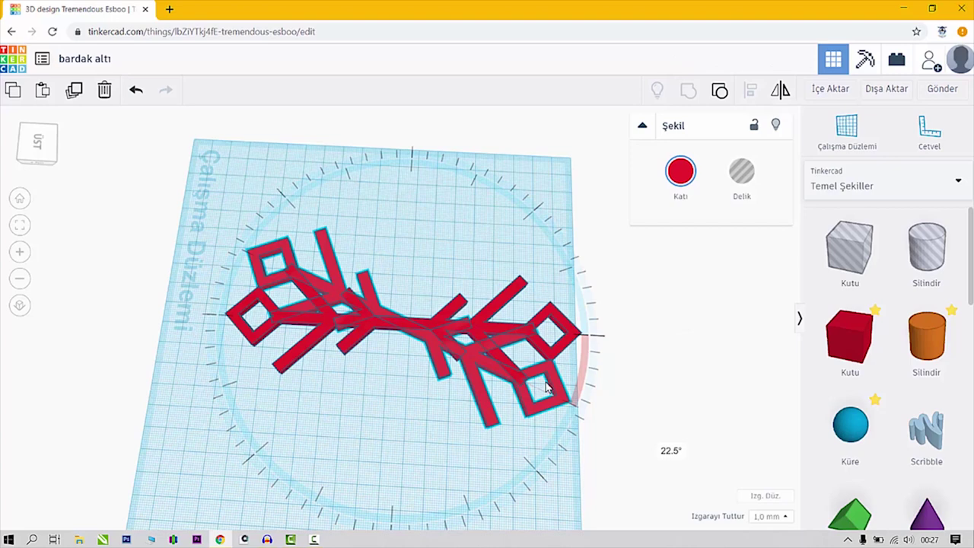
pyautogui.moveTo(546, 388); pyautogui.dragTo(546, 388)
# Repeat the 22.5° rotated duplication around the full circle to form a dense sixteen-armed rosette.
pyautogui.click(74, 92)
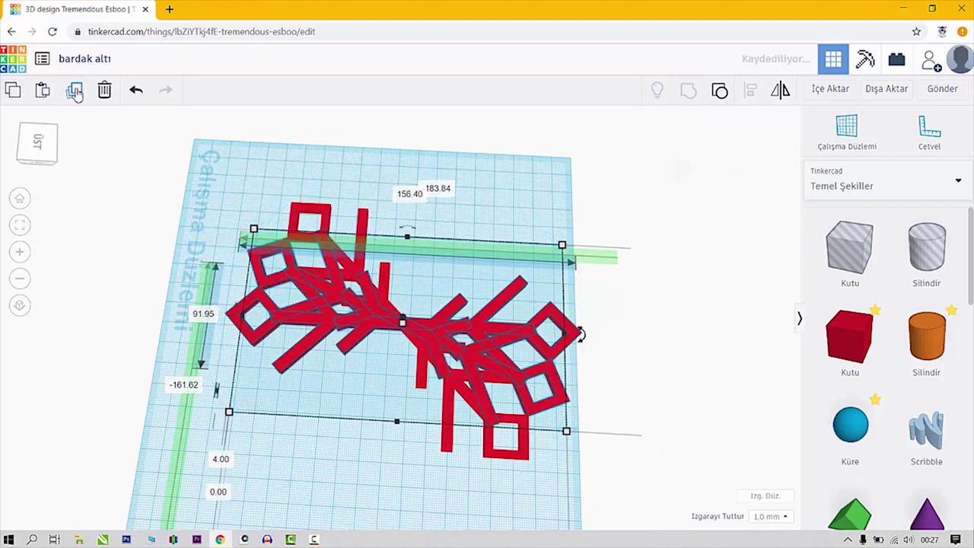
pyautogui.click(75, 92)
pyautogui.click(74, 91)
pyautogui.click(75, 92)
pyautogui.click(74, 91)
pyautogui.click(75, 91)
pyautogui.click(75, 92)
pyautogui.click(74, 91)
pyautogui.click(74, 91)
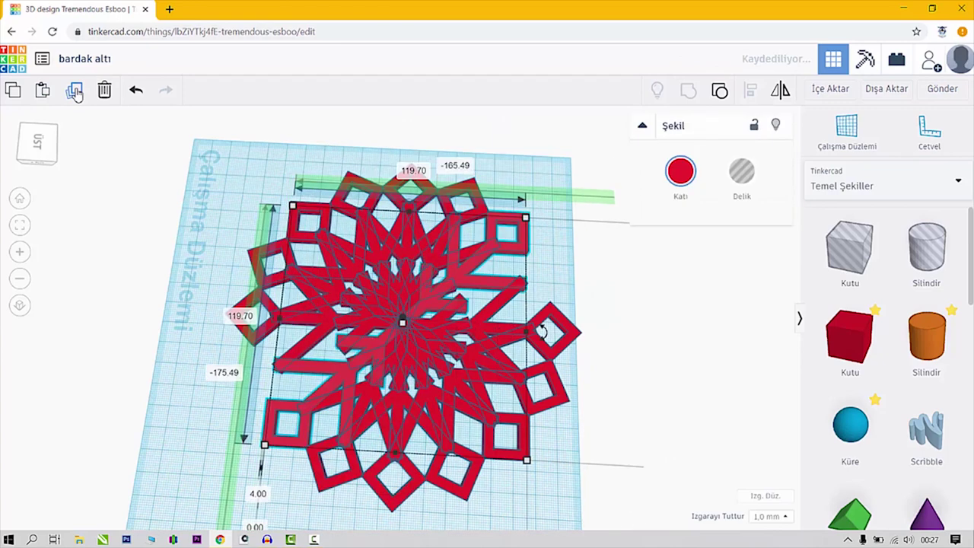
pyautogui.click(609, 283)
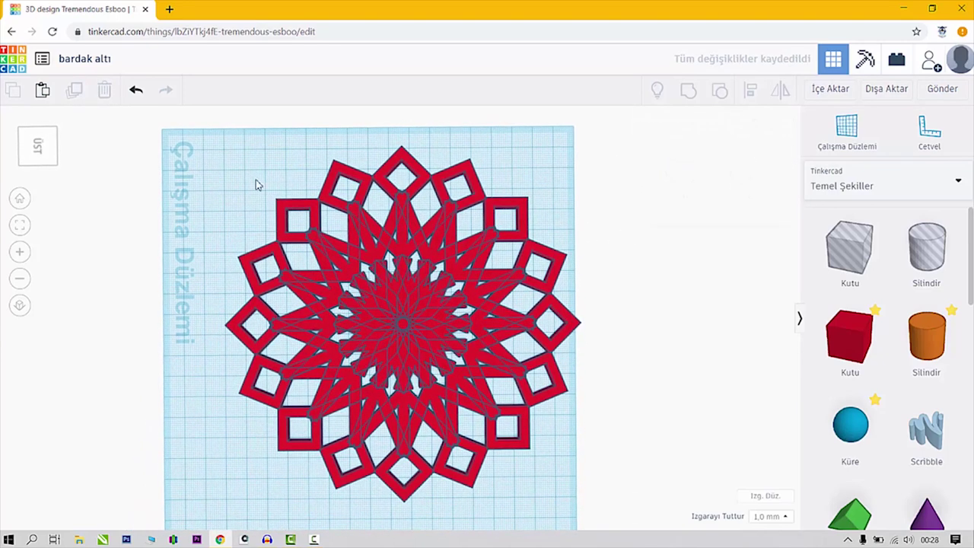
# Undo all the 22.5° duplicates back to the single double-ended branch.
pyautogui.click(139, 92)
pyautogui.click(139, 92)
pyautogui.click(139, 92)
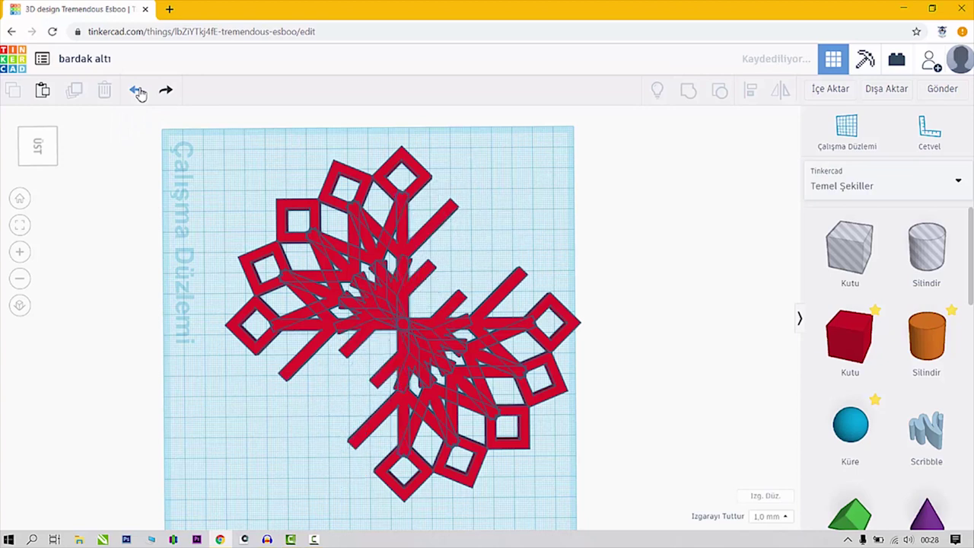
pyautogui.click(139, 93)
pyautogui.click(139, 92)
pyautogui.click(139, 92)
pyautogui.click(139, 92)
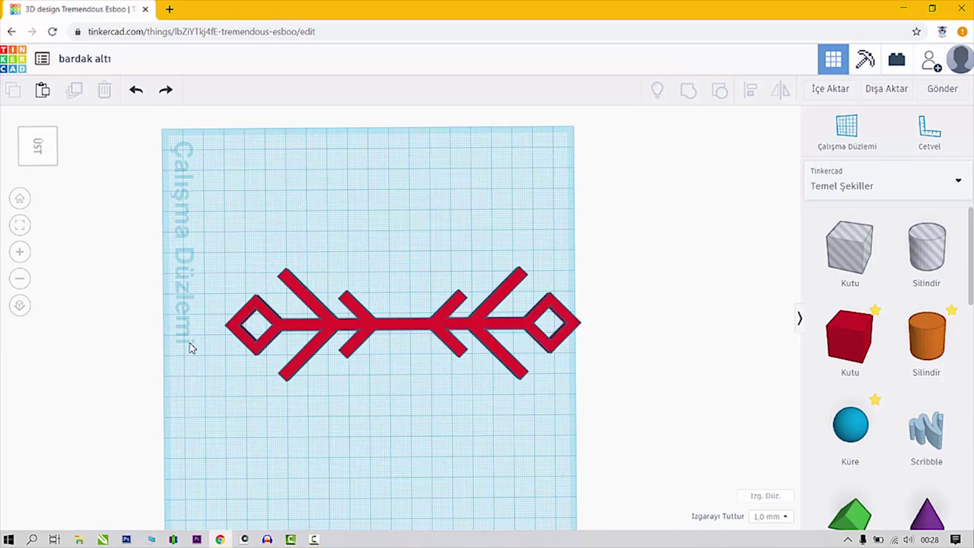
# Move the double-ended branch about 10 mm lengthwise towards the workplane's centre, to ruler offsets -200.00 and -144.28.
pyautogui.click(358, 326)
pyautogui.moveTo(382, 329); pyautogui.dragTo(362, 326)
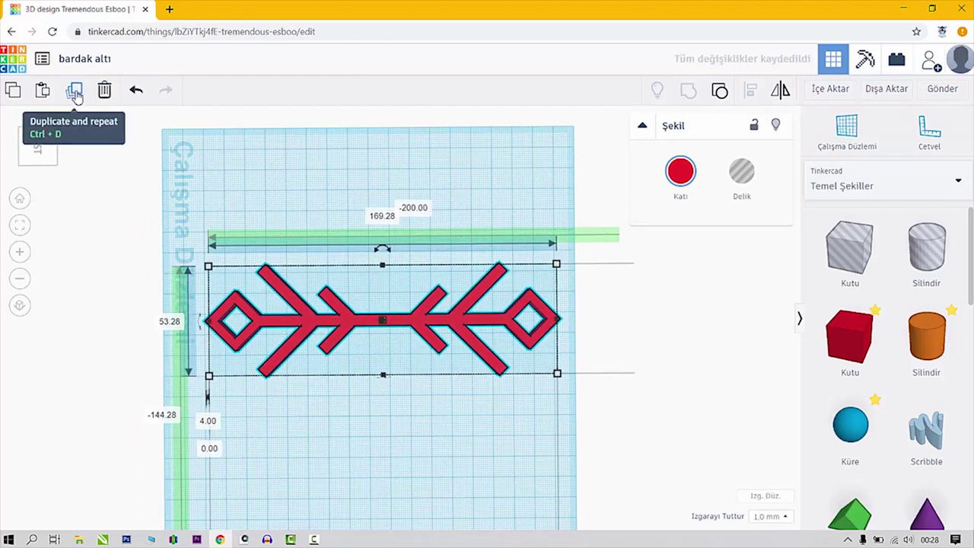
# Duplicate the moved branch in place, rotate the copy 45° clockwise and repeat the duplication twice to complete an eight-armed snowflake.
pyautogui.click(75, 92)
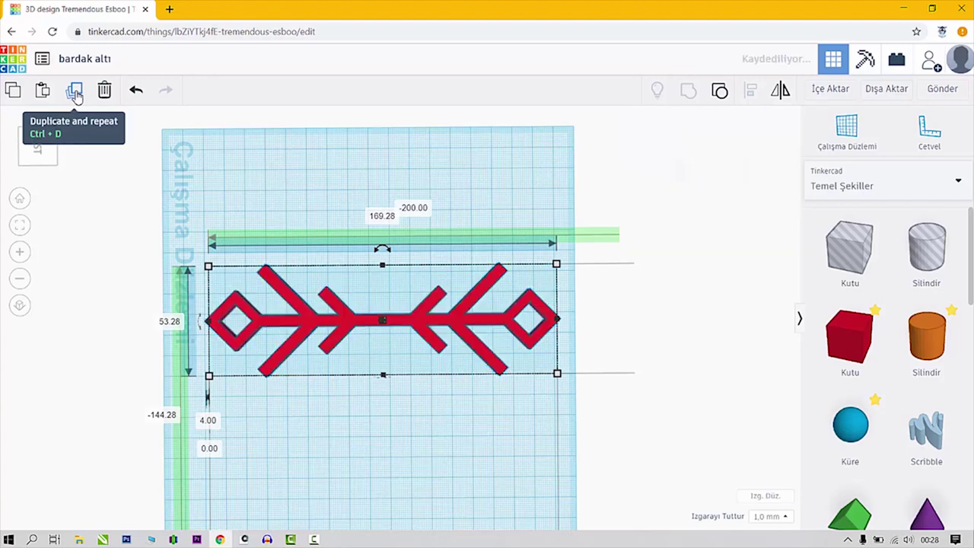
pyautogui.moveTo(382, 249); pyautogui.dragTo(423, 272)
pyautogui.click(73, 92)
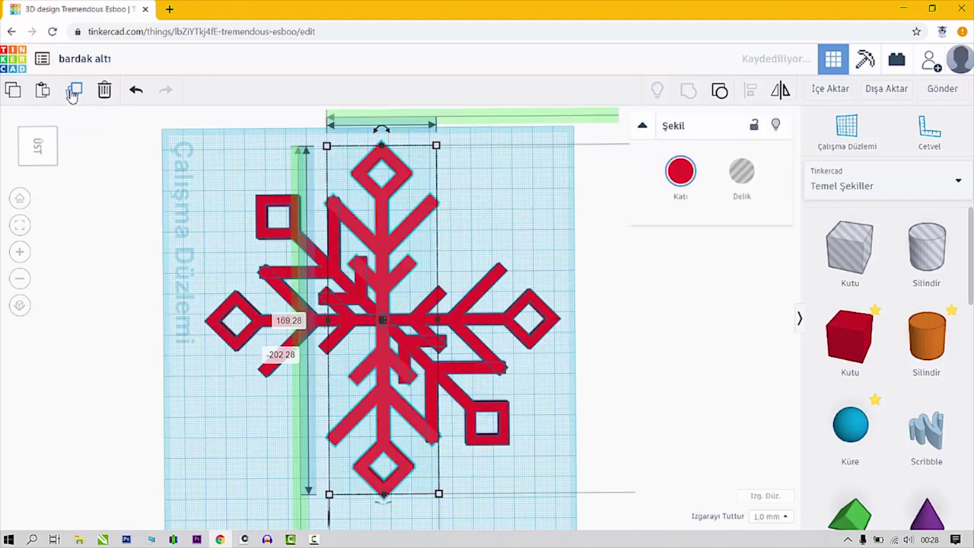
pyautogui.click(73, 92)
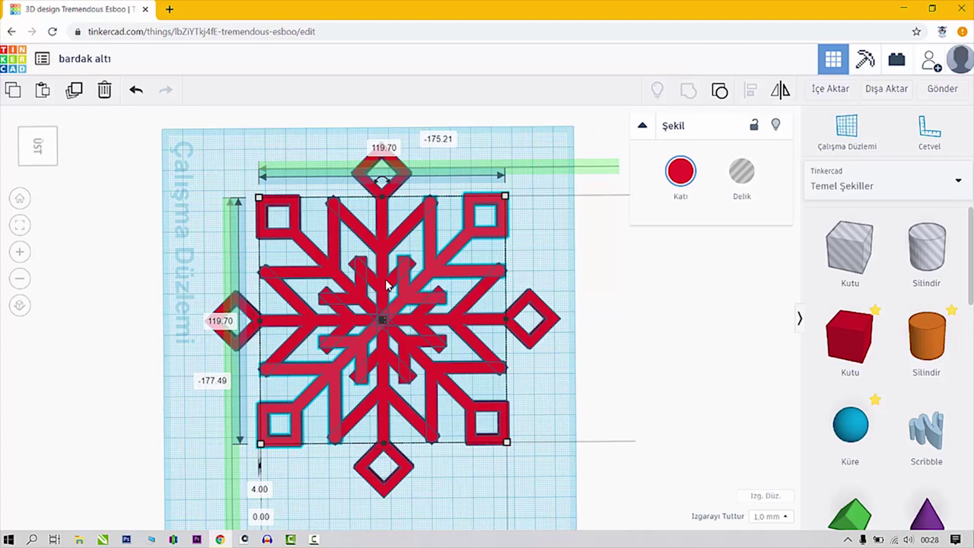
pyautogui.click(184, 197)
# Select all four crossing branches of the snowflake and group them into one shape.
pyautogui.press('f')
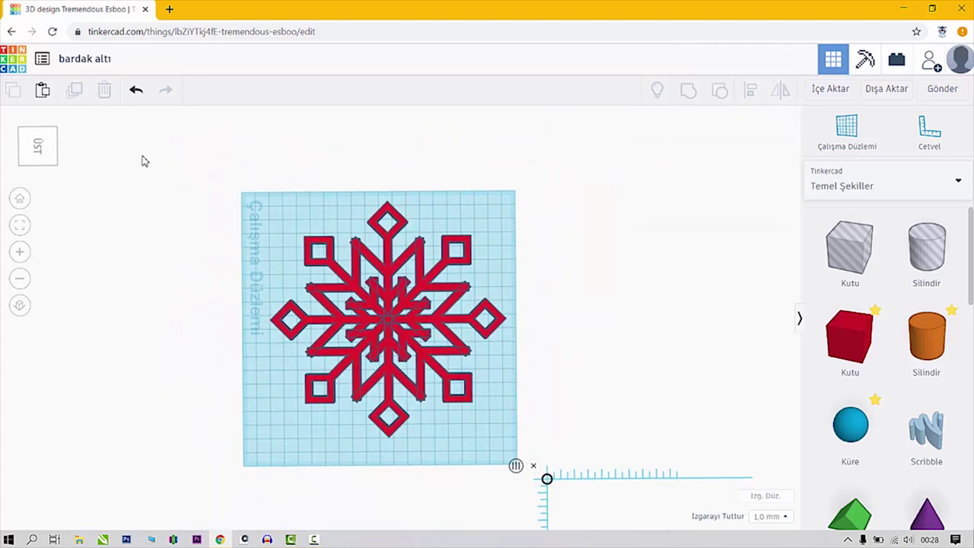
pyautogui.moveTo(141, 153); pyautogui.dragTo(555, 459)
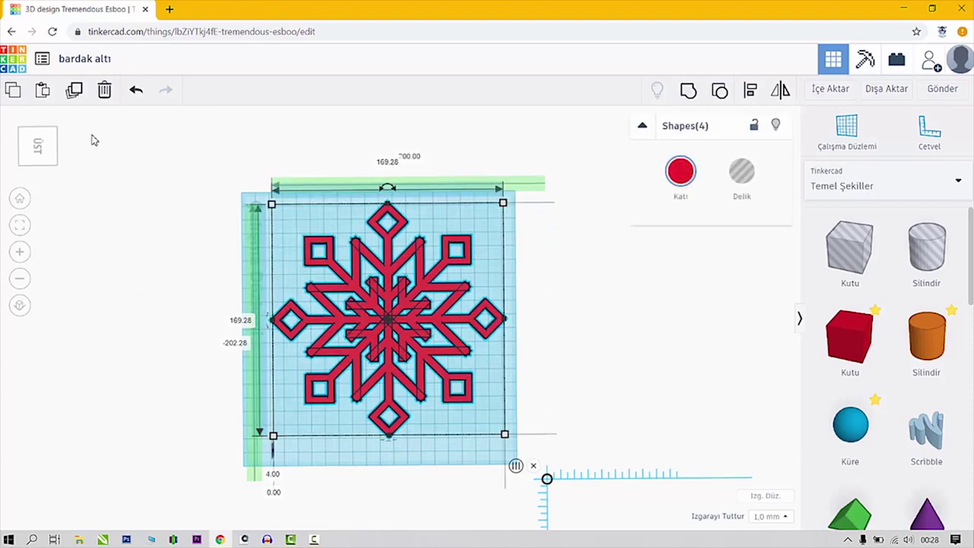
pyautogui.moveTo(166, 147); pyautogui.dragTo(435, 351)
pyautogui.moveTo(574, 478); pyautogui.dragTo(576, 480)
pyautogui.click(689, 92)
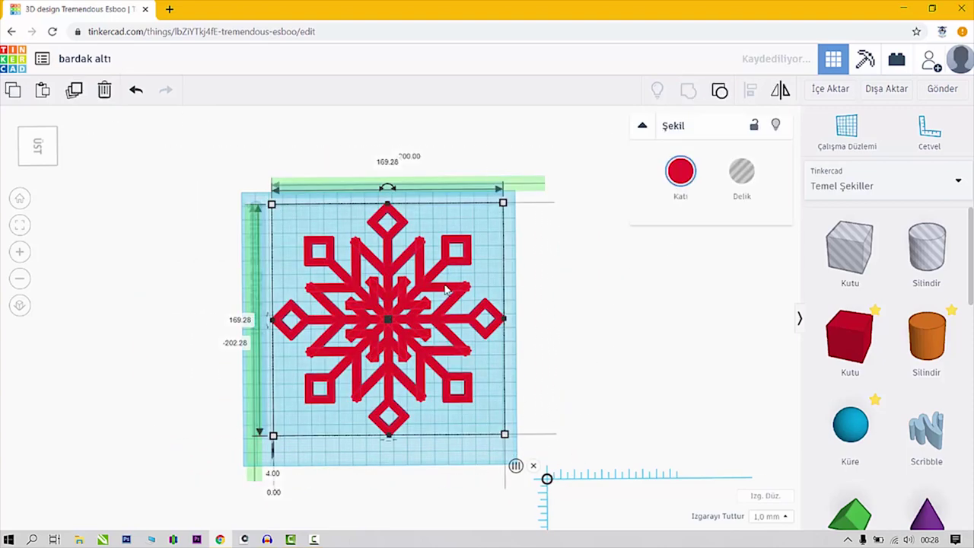
pyautogui.scroll(2, 312, 234)
pyautogui.press('f')
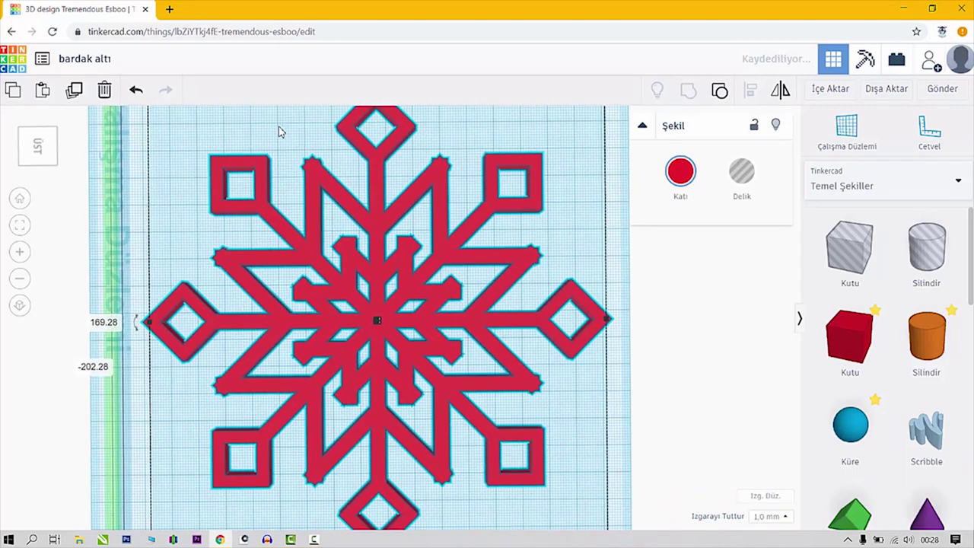
# Move the grouped snowflake slightly on the workplane to ruler offset -200.00 and export the selected shape as an STL file.
pyautogui.click(282, 156)
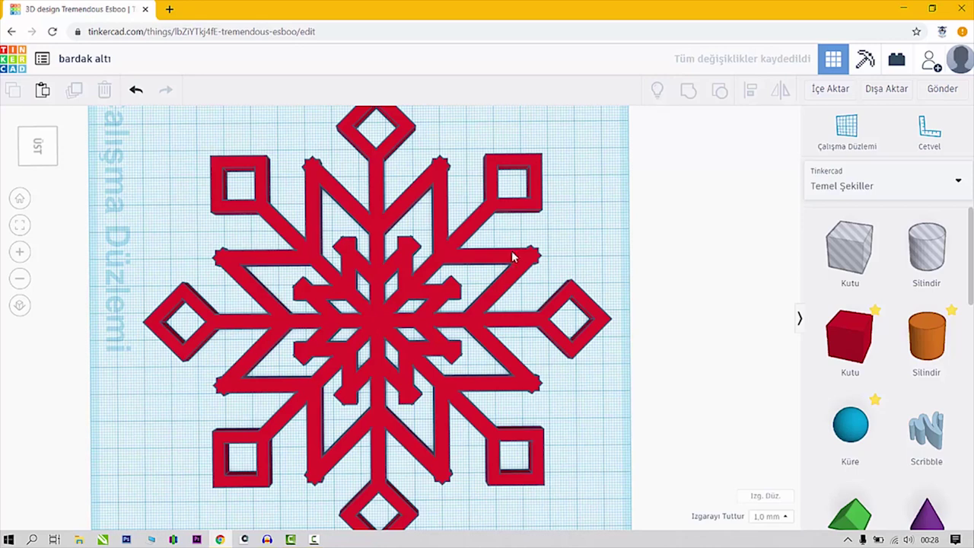
pyautogui.moveTo(493, 258); pyautogui.dragTo(477, 263)
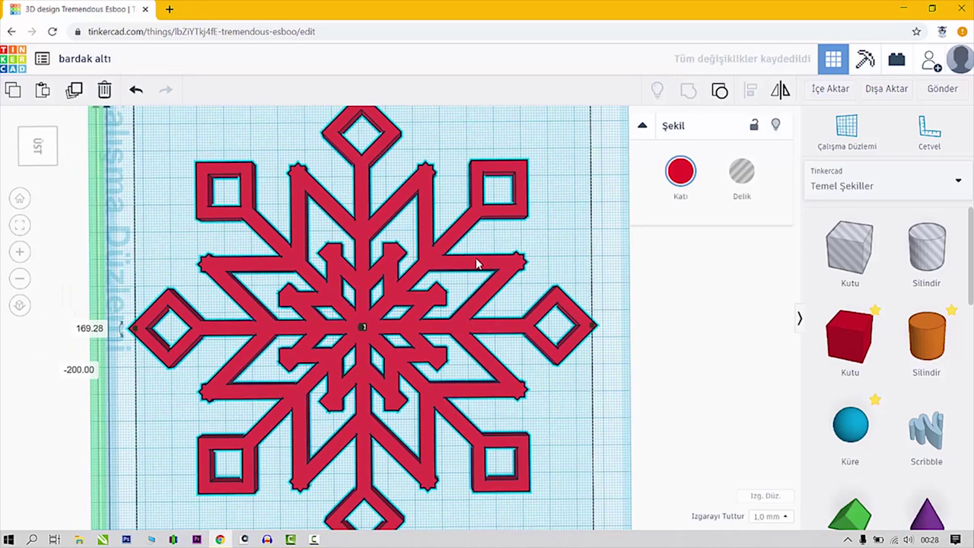
pyautogui.click(887, 90)
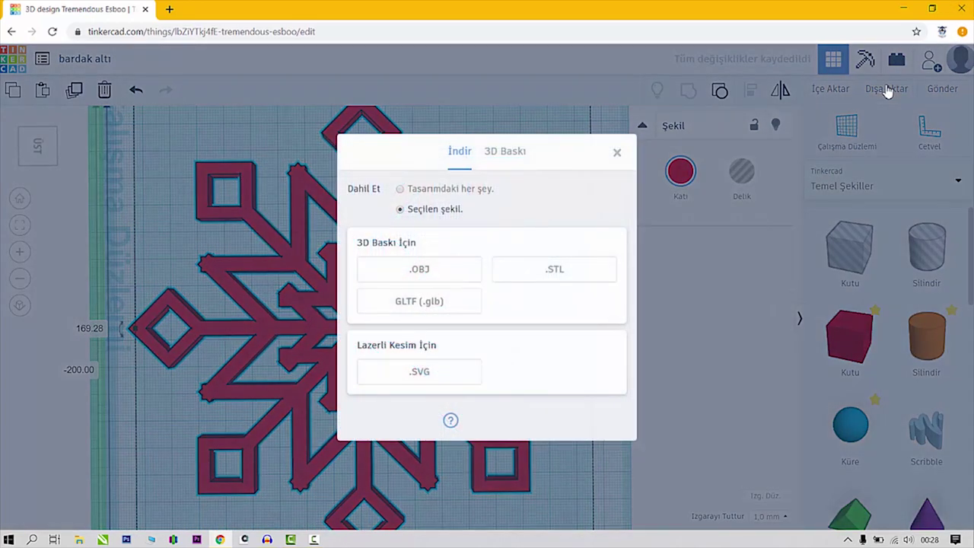
pyautogui.click(553, 279)
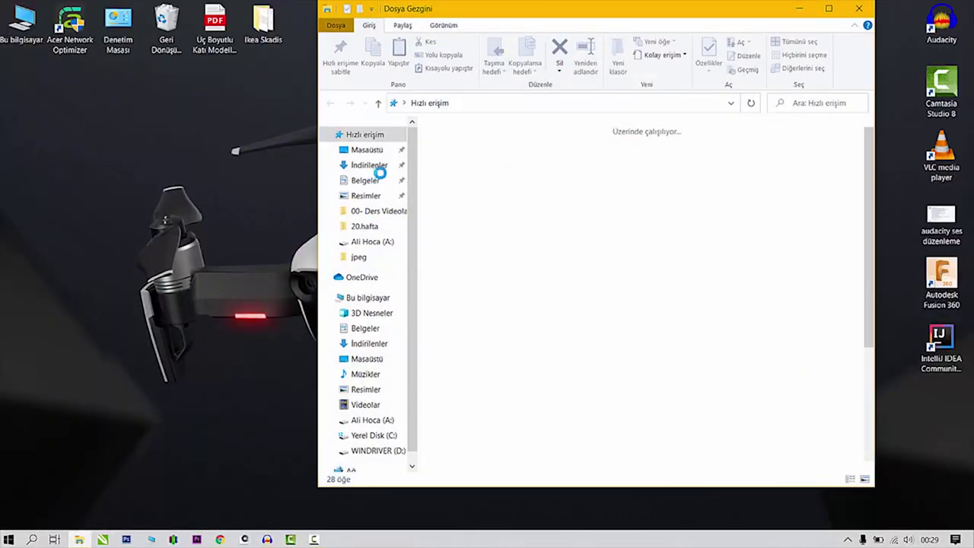
# Move the bardak altı model file from the downloads folder to the desktop and place it below the first desktop icon.
pyautogui.click(378, 172)
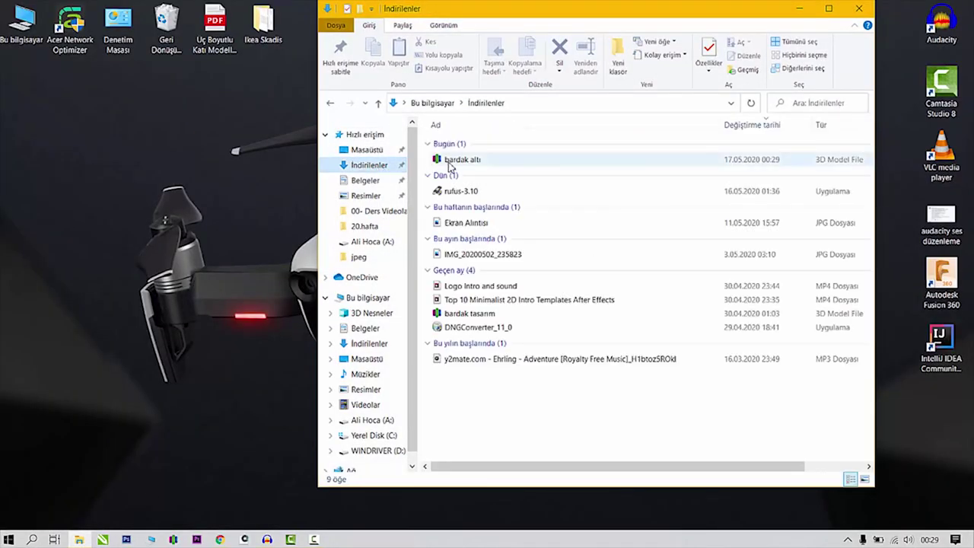
pyautogui.moveTo(451, 160); pyautogui.dragTo(106, 197)
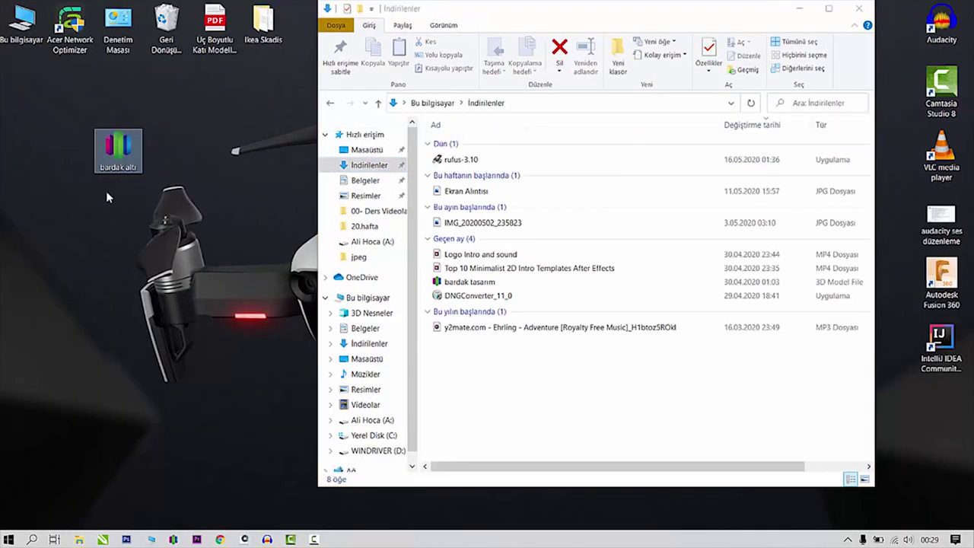
pyautogui.click(858, 9)
pyautogui.moveTo(119, 152); pyautogui.dragTo(28, 90)
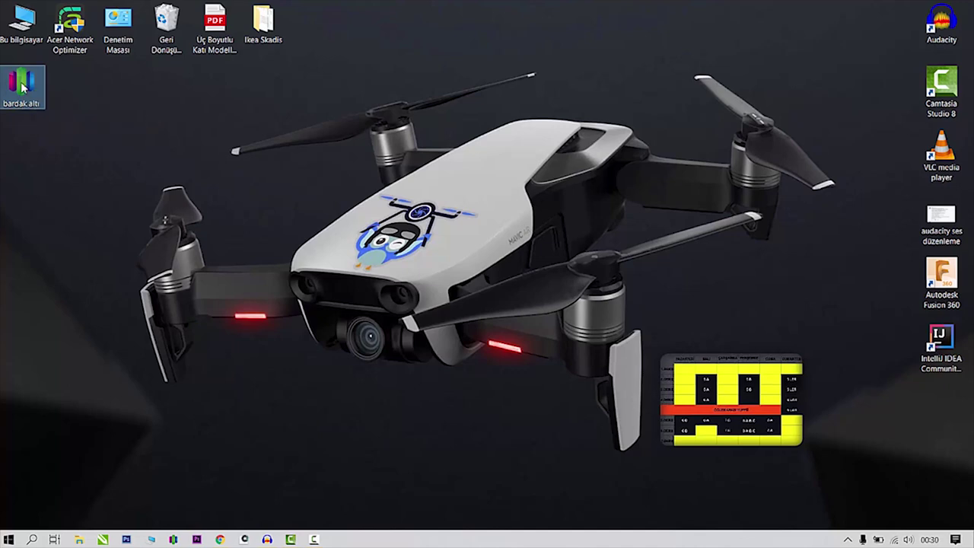
# Open the bardak altı file in Simplify3D and bring up the snowflake model's position, scaling and rotation settings.
pyautogui.doubleClick(21, 86)
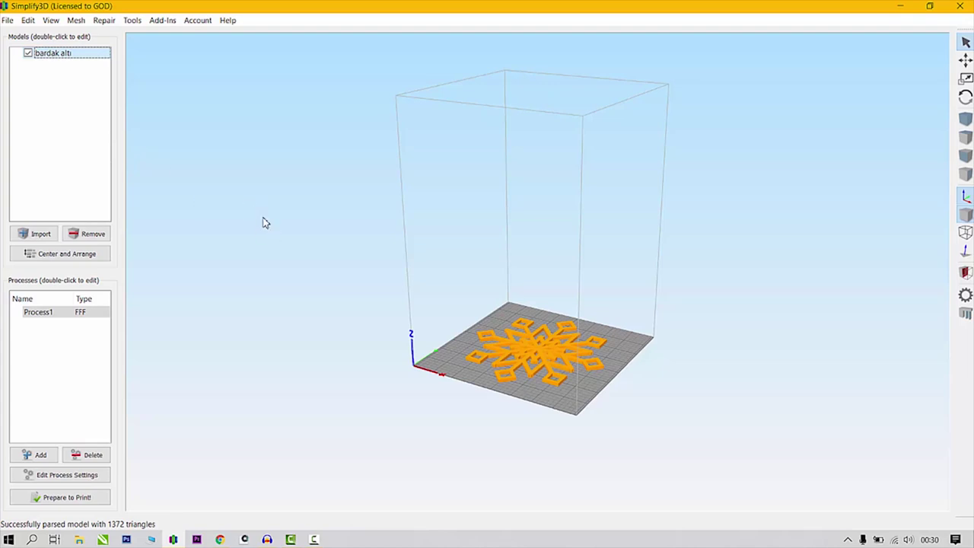
pyautogui.moveTo(238, 178); pyautogui.dragTo(342, 289)
pyautogui.scroll(4, 615, 286)
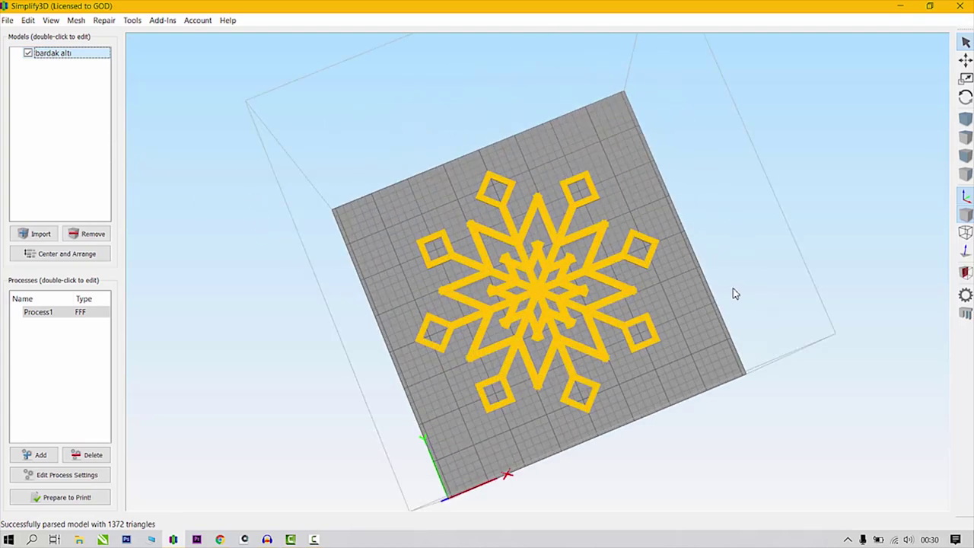
pyautogui.moveTo(685, 302); pyautogui.dragTo(691, 146)
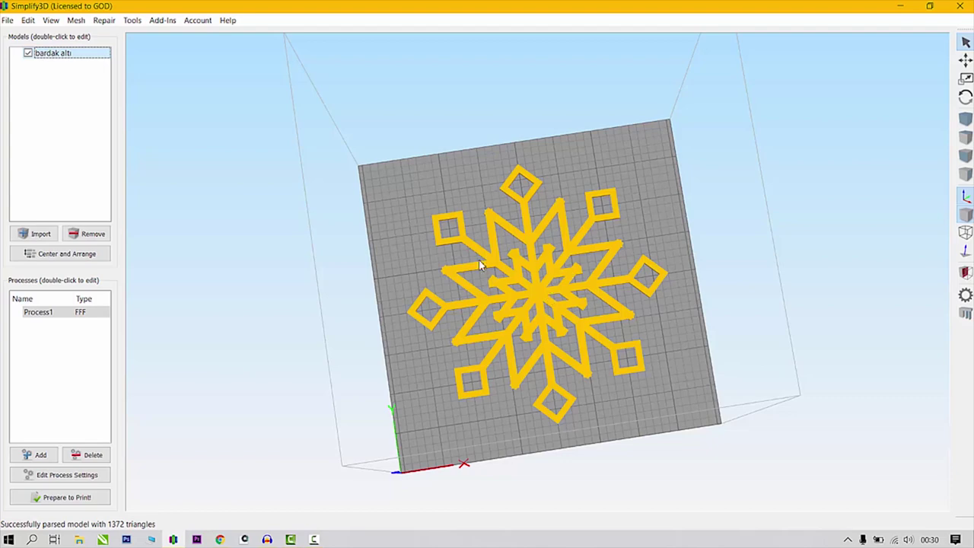
pyautogui.moveTo(334, 367); pyautogui.dragTo(299, 301)
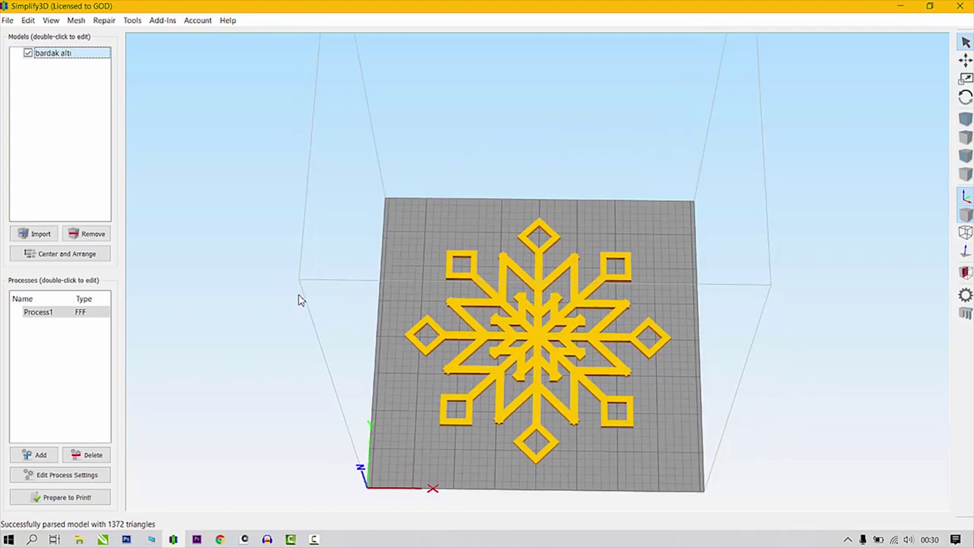
pyautogui.doubleClick(535, 344)
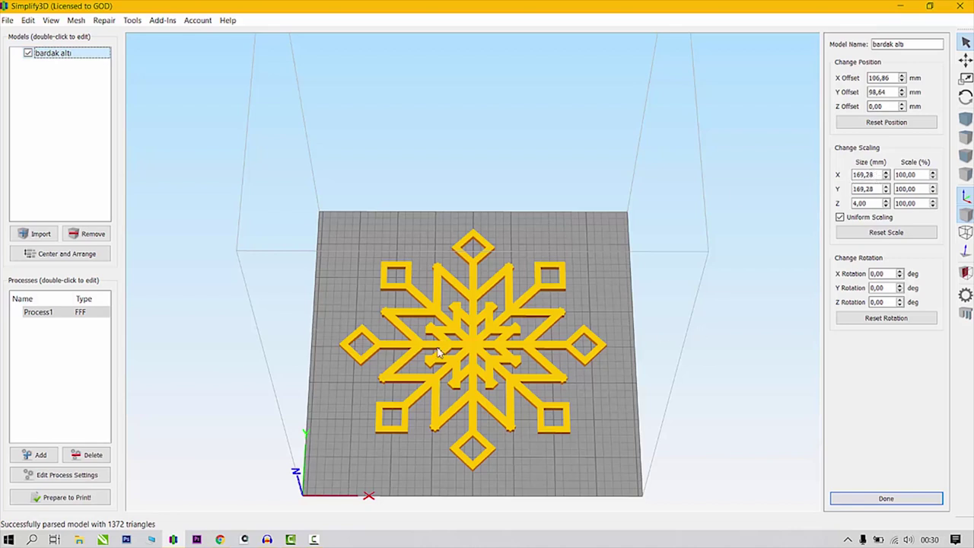
# Examine the model's Z size, its X, Y and Z scale percentages and the Uniform Scaling option.
pyautogui.doubleClick(859, 203)
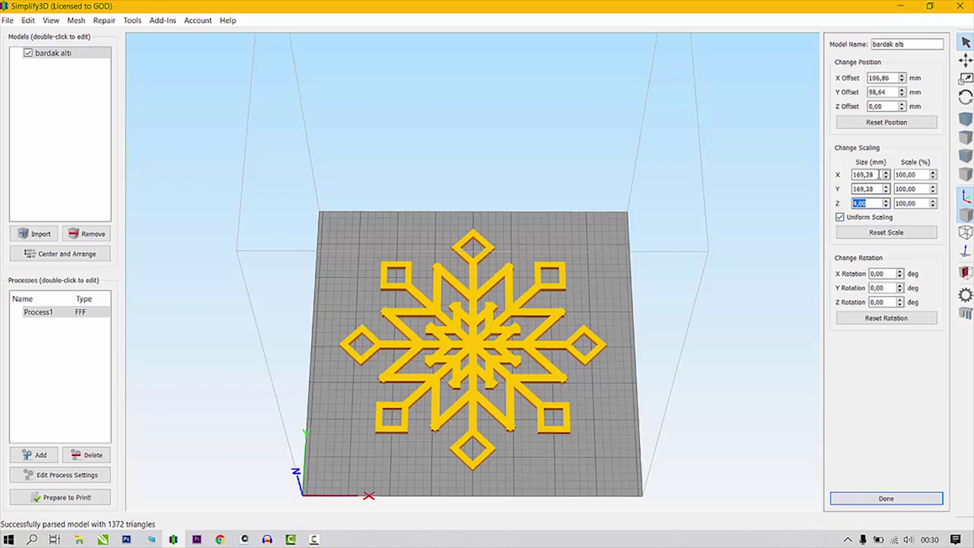
pyautogui.click(918, 174)
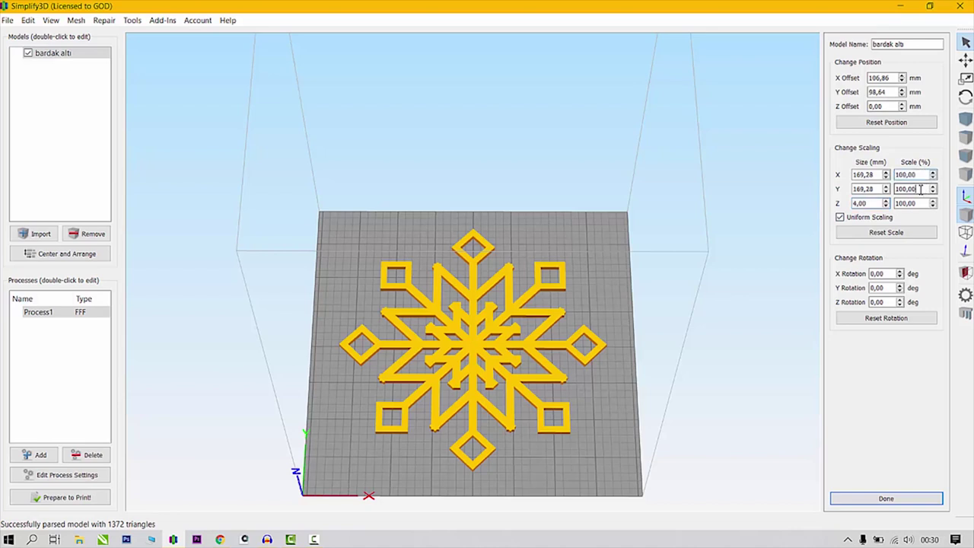
pyautogui.doubleClick(919, 189)
pyautogui.moveTo(926, 204); pyautogui.dragTo(927, 221)
pyautogui.doubleClick(917, 176)
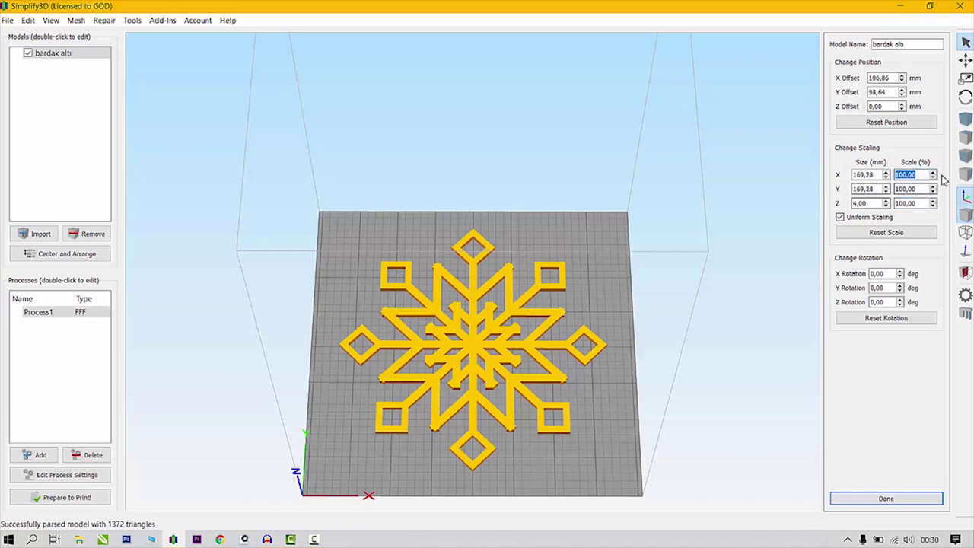
pyautogui.moveTo(874, 206); pyautogui.dragTo(857, 207)
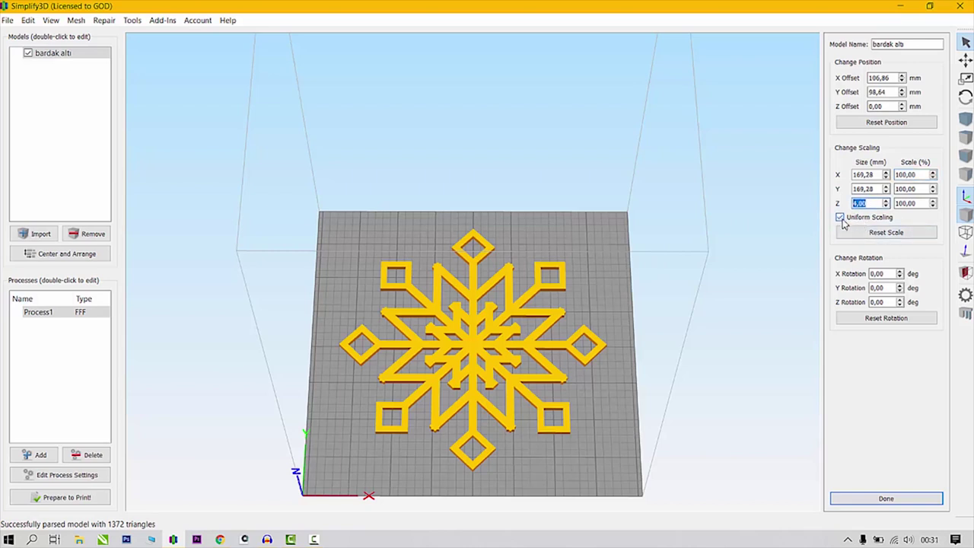
pyautogui.click(839, 218)
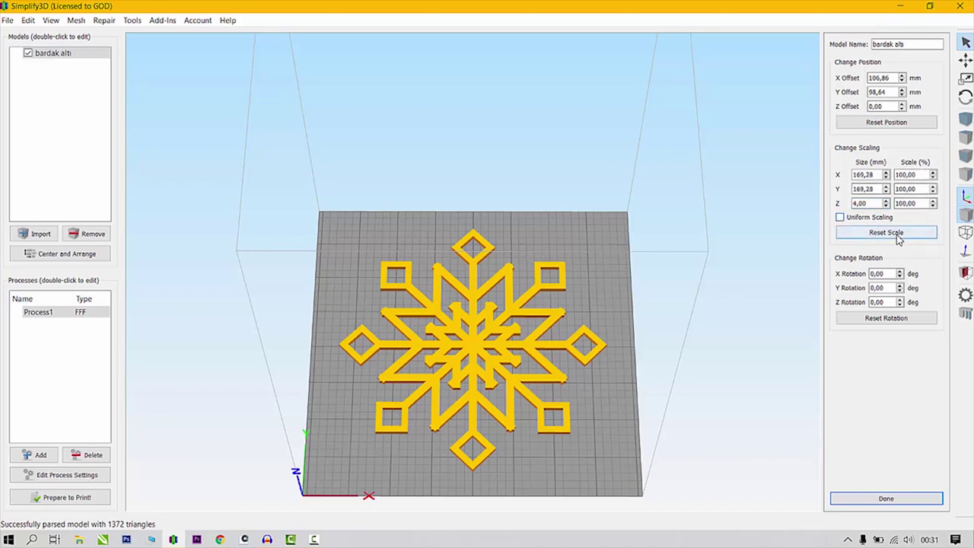
pyautogui.click(840, 218)
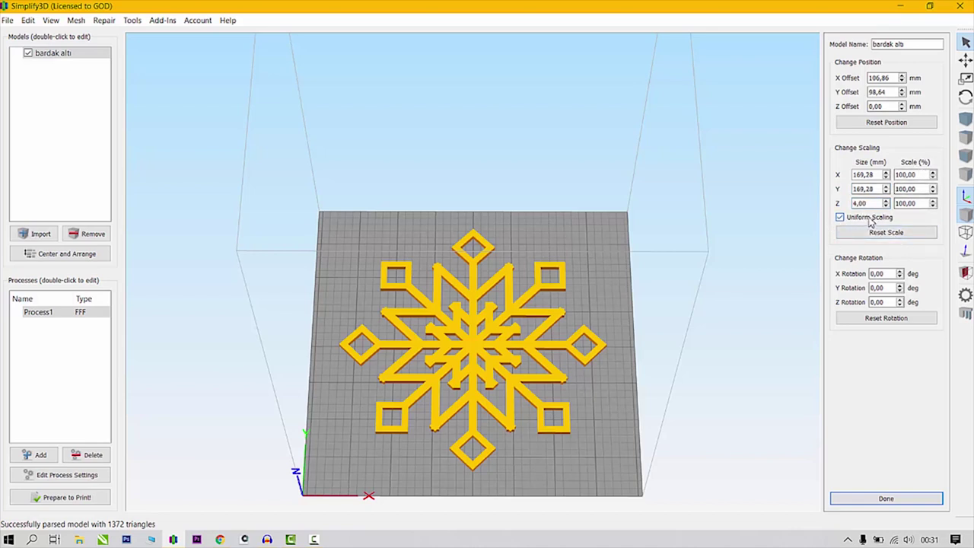
# Try scaling the snowflake uniformly to 50% and undo the change.
pyautogui.doubleClick(905, 174)
pyautogui.write('50')
pyautogui.press('Return')
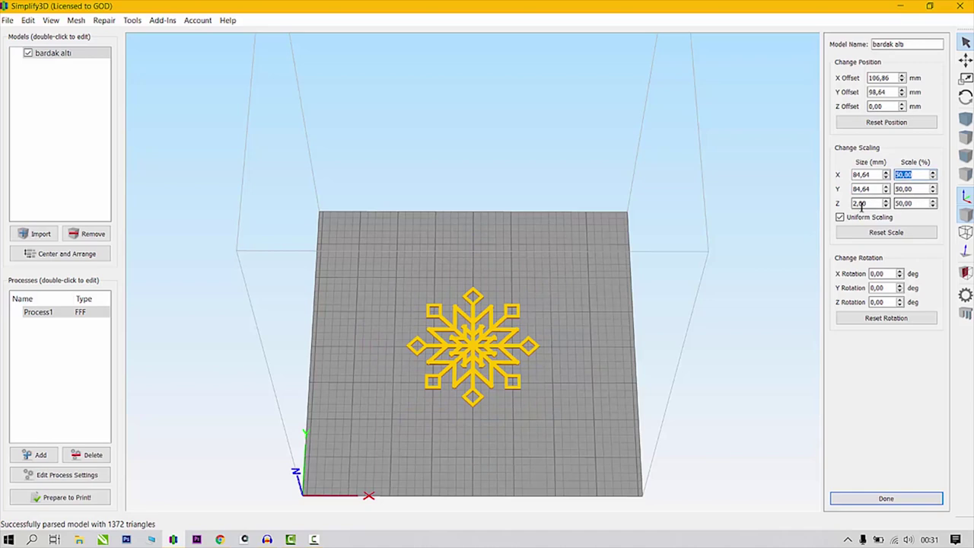
pyautogui.hotkey('ctrl', 'z')
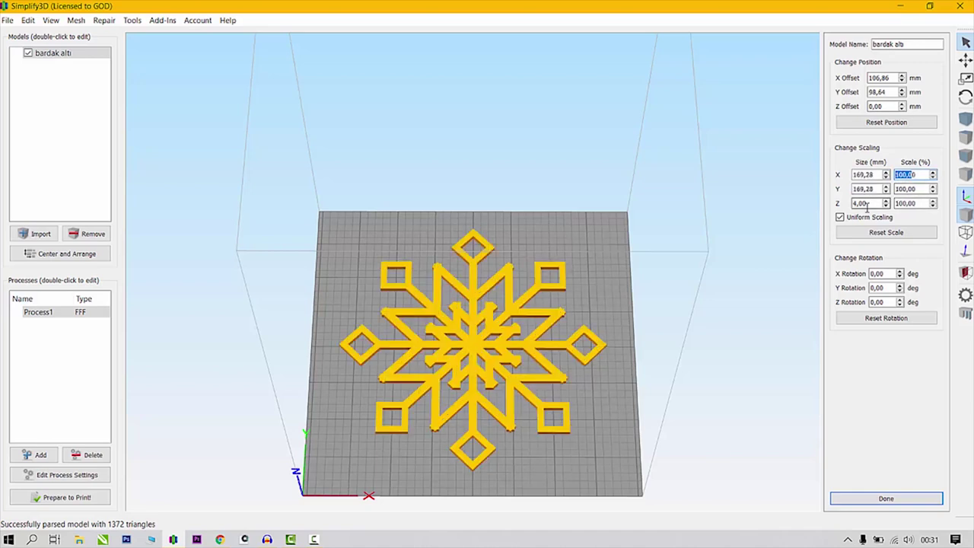
# Turn off uniform scaling and set the snowflake's X and Y scale to 60%, leaving Z out of the scaling.
pyautogui.click(858, 217)
pyautogui.doubleClick(909, 175)
pyautogui.write('60')
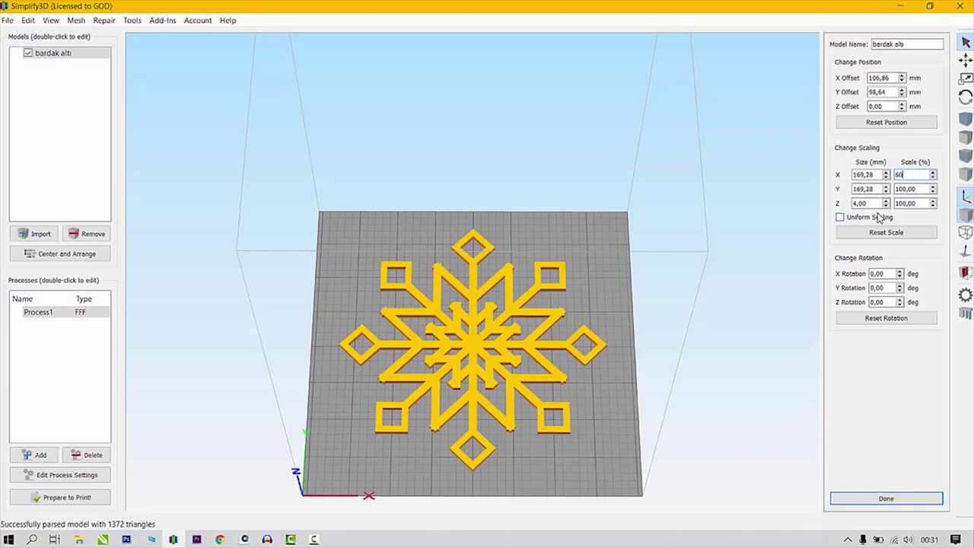
pyautogui.press('Tab')
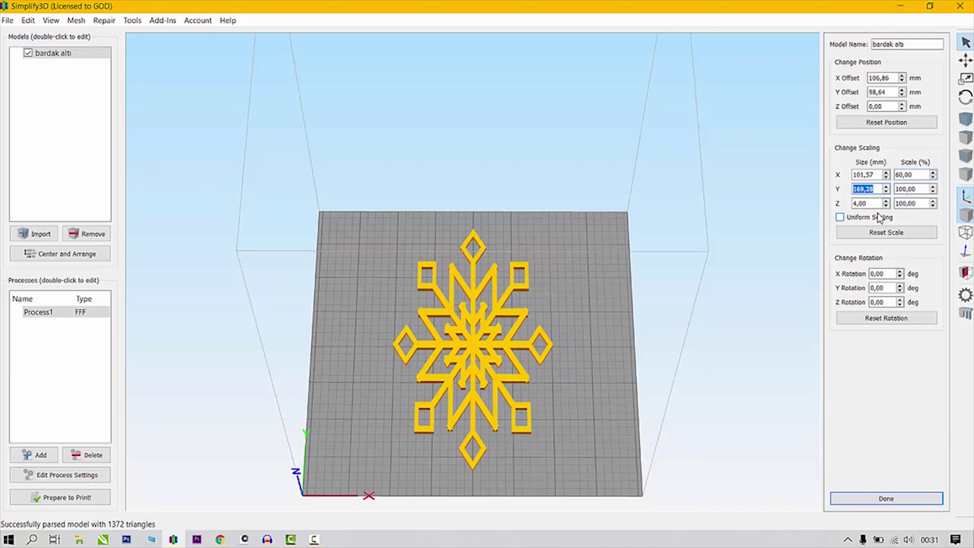
pyautogui.press('Tab')
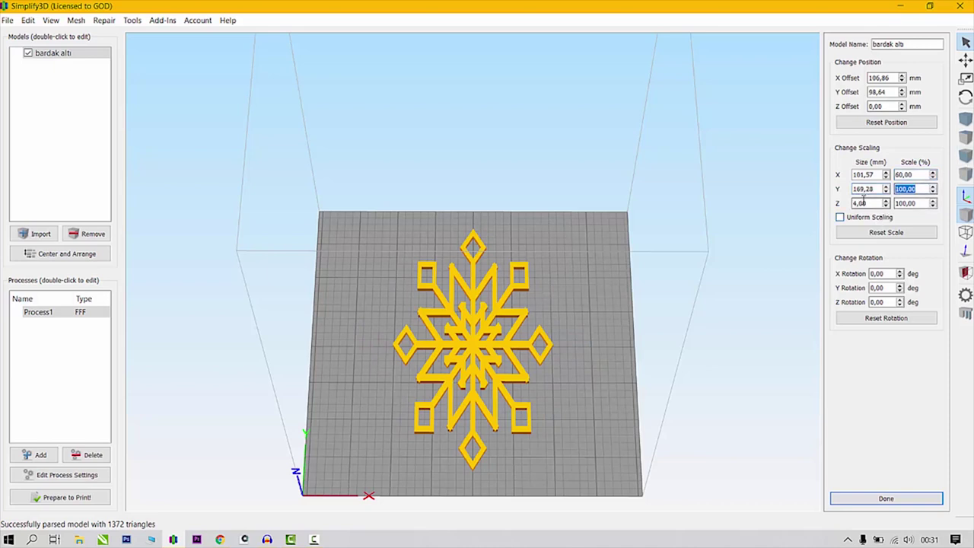
pyautogui.write('60')
pyautogui.press('Return')
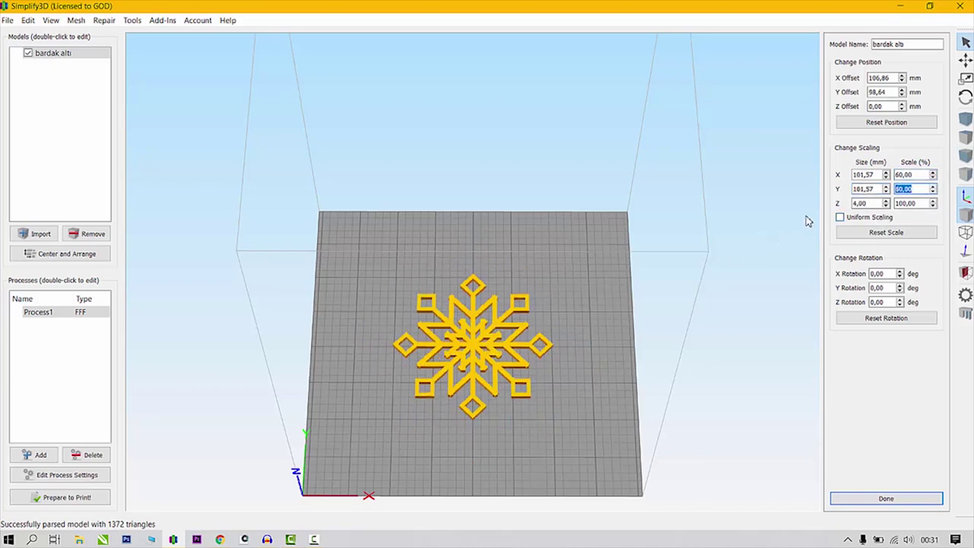
pyautogui.moveTo(542, 413); pyautogui.dragTo(578, 415)
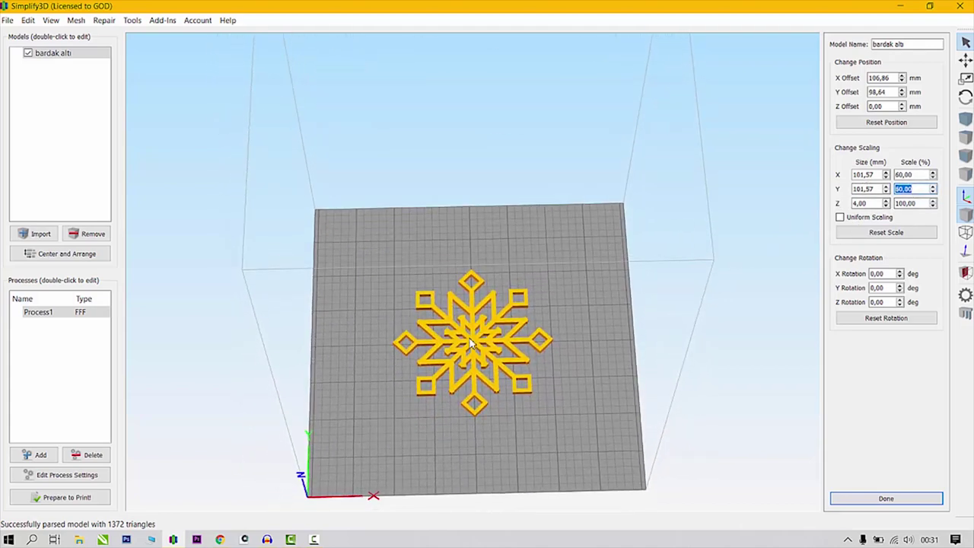
pyautogui.moveTo(467, 345)
pyautogui.mouseDown()
pyautogui.moveTo(483, 344)
pyautogui.moveTo(473, 355)
pyautogui.mouseUp()
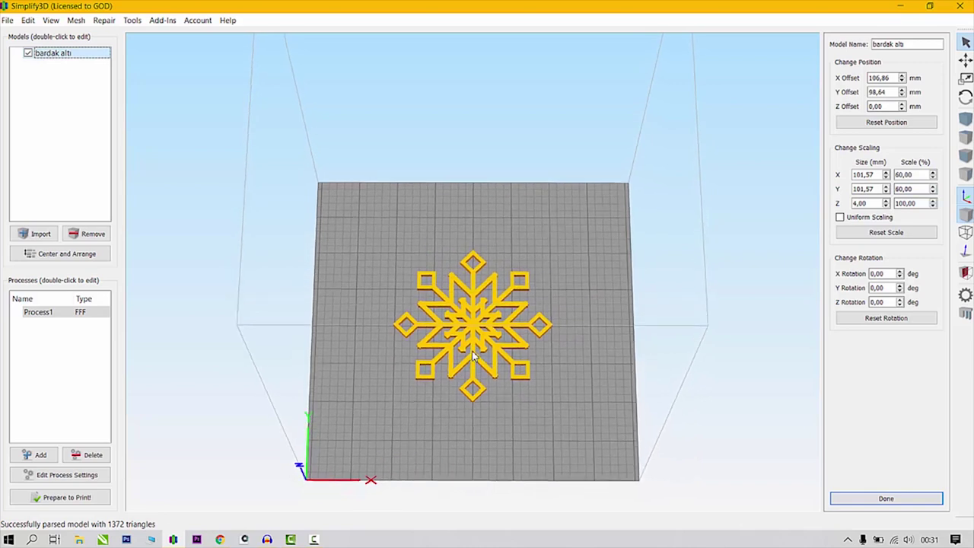